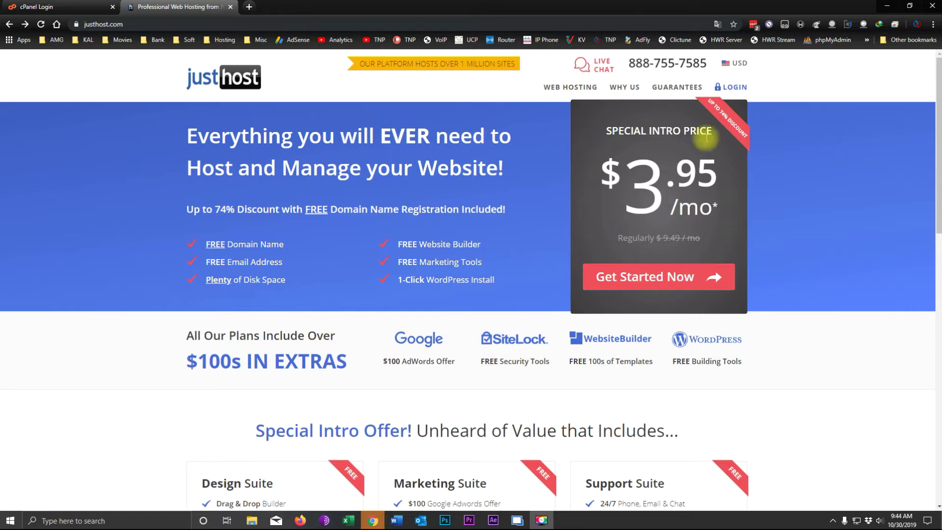
# Log in to the Just Host account and open the My Domains list under Advanced.
pyautogui.click(735, 88)
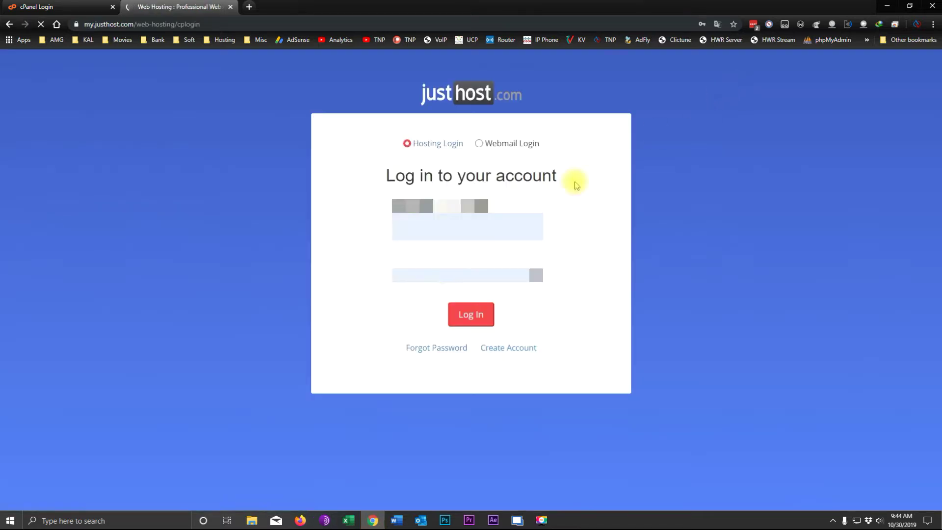
pyautogui.click(469, 316)
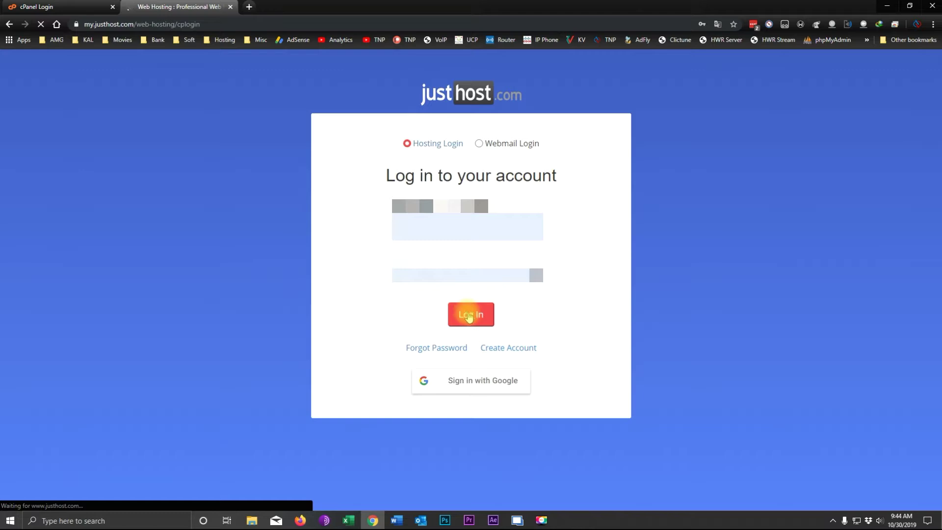
pyautogui.click(469, 316)
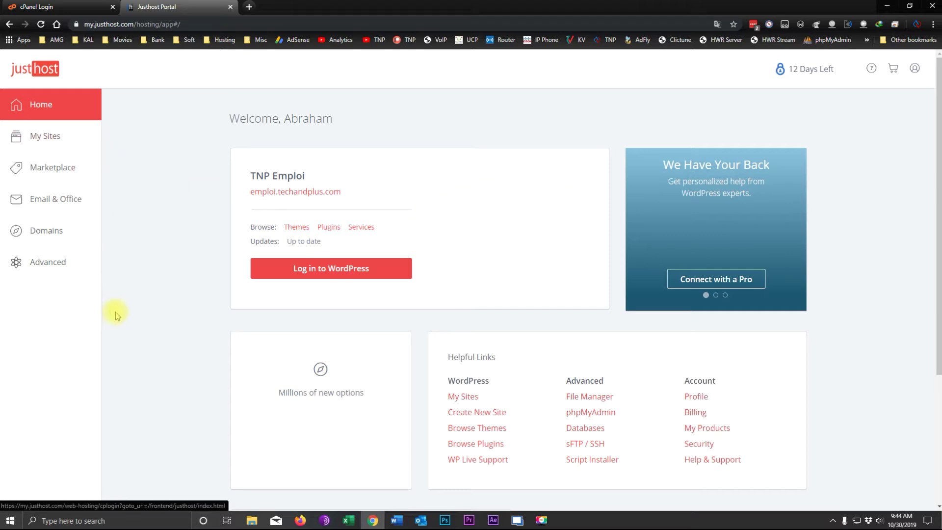
pyautogui.click(45, 266)
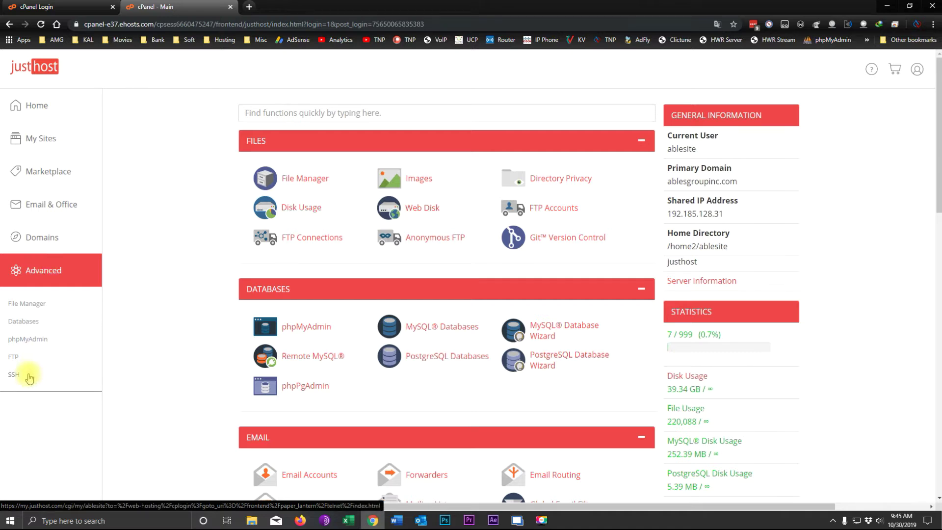
pyautogui.click(43, 239)
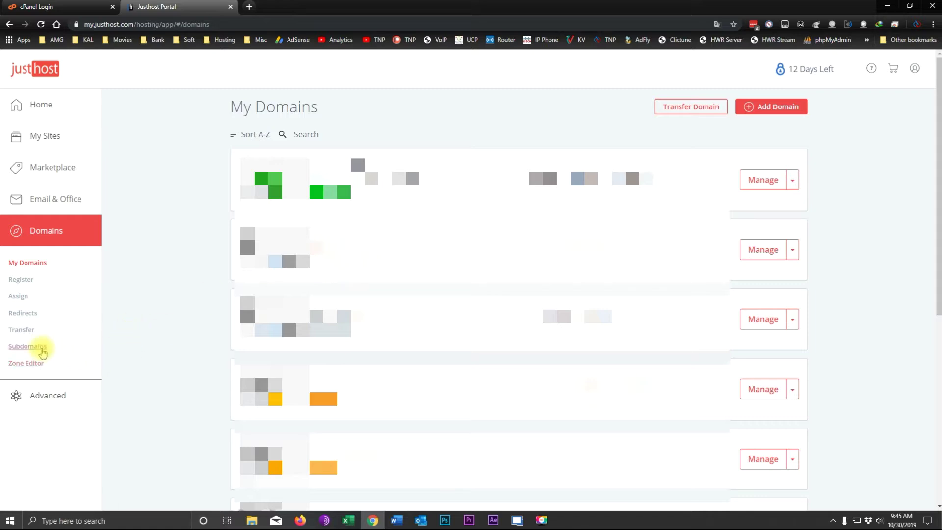
# Create subdomain wptuto on technplus.net with document root public_html/wptuto.
pyautogui.click(37, 351)
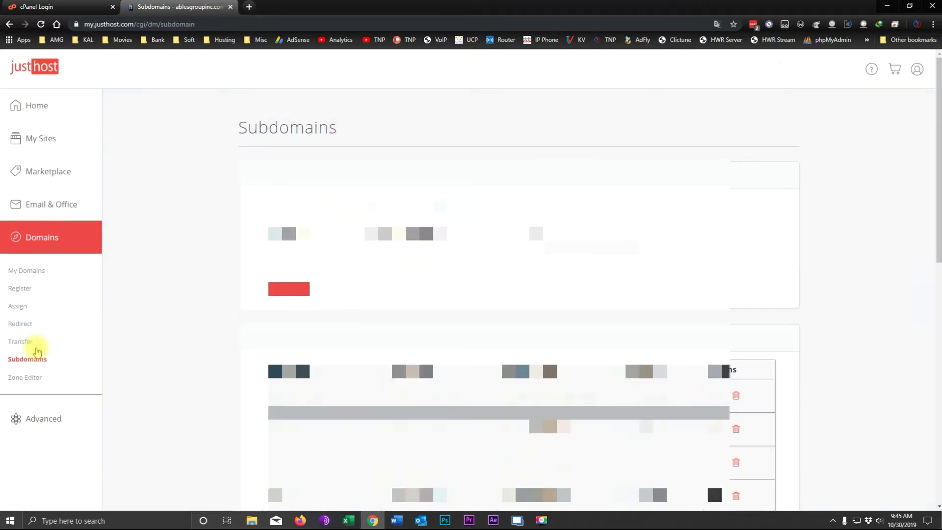
pyautogui.click(400, 234)
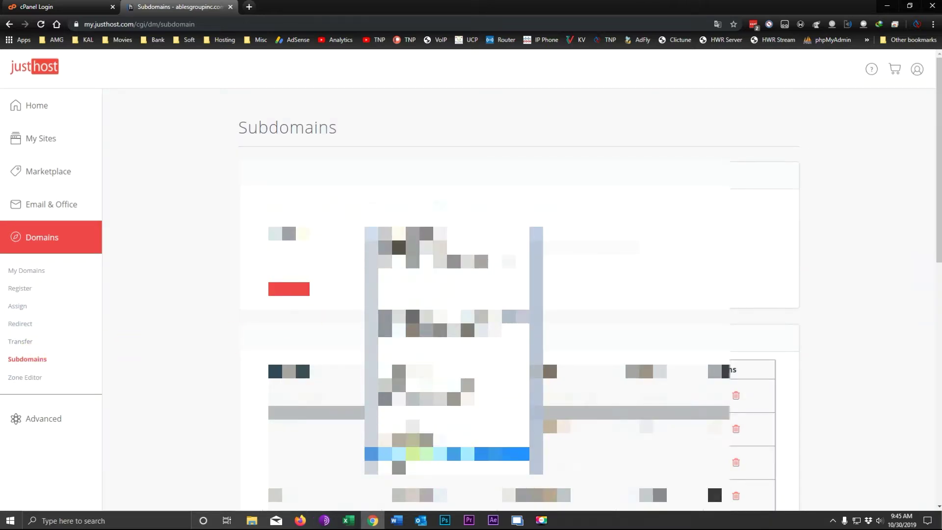
pyautogui.click(447, 454)
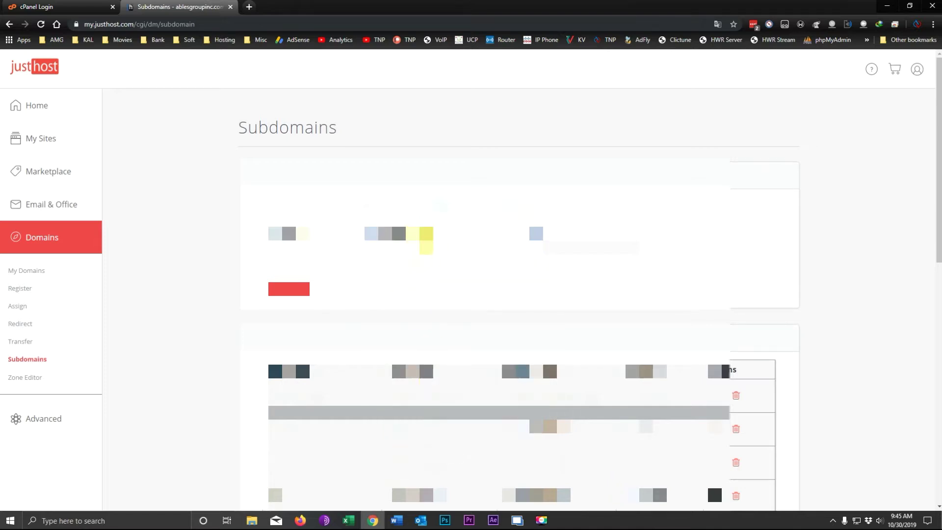
pyautogui.click(270, 235)
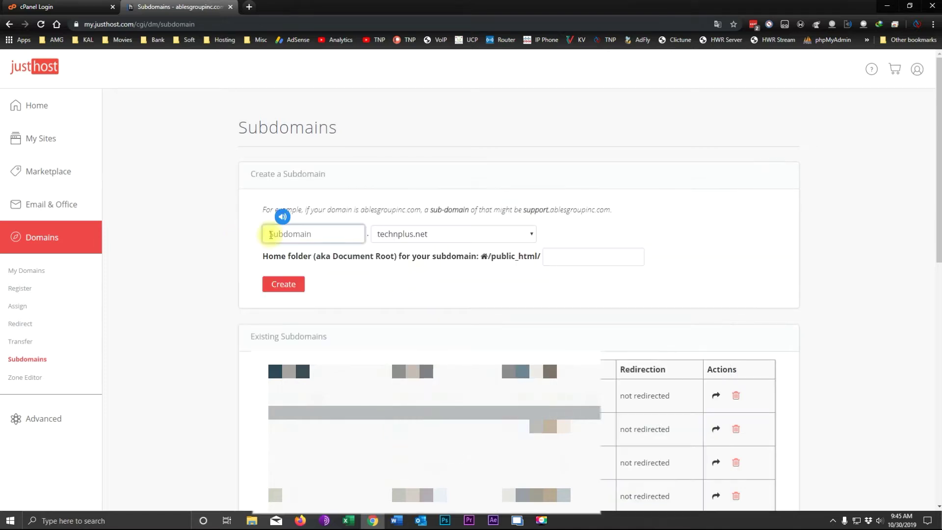
pyautogui.write('wptuto')
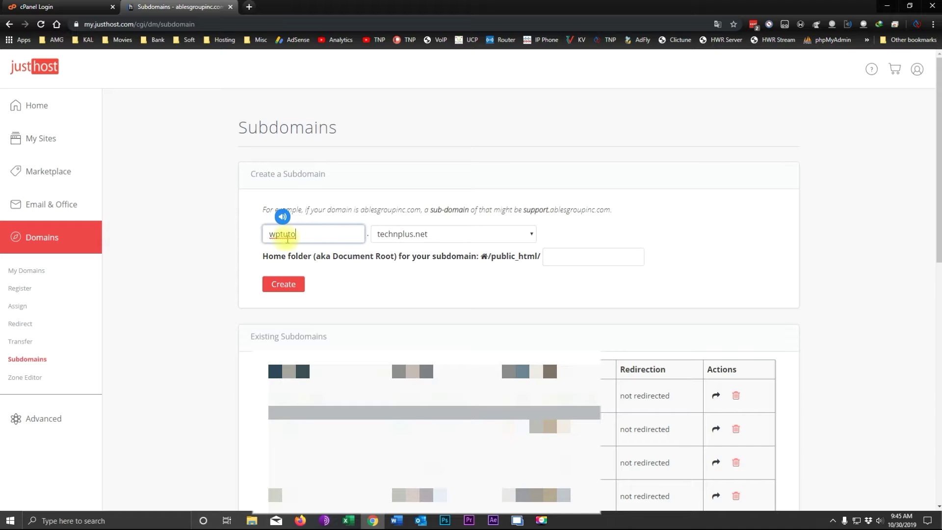
pyautogui.moveTo(307, 235); pyautogui.dragTo(228, 235)
pyautogui.hotkey('ctrl', 'c')
pyautogui.click(593, 252)
pyautogui.hotkey('ctrl', 'v')
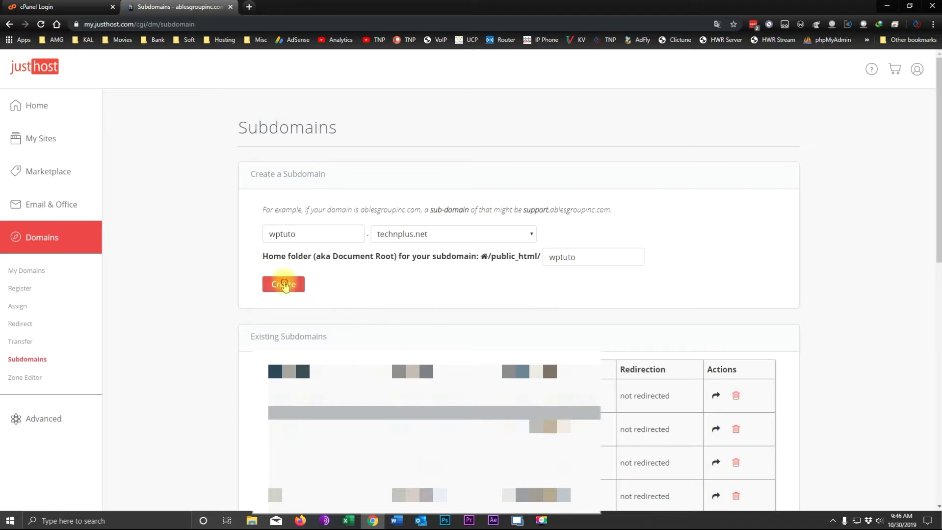
pyautogui.click(284, 284)
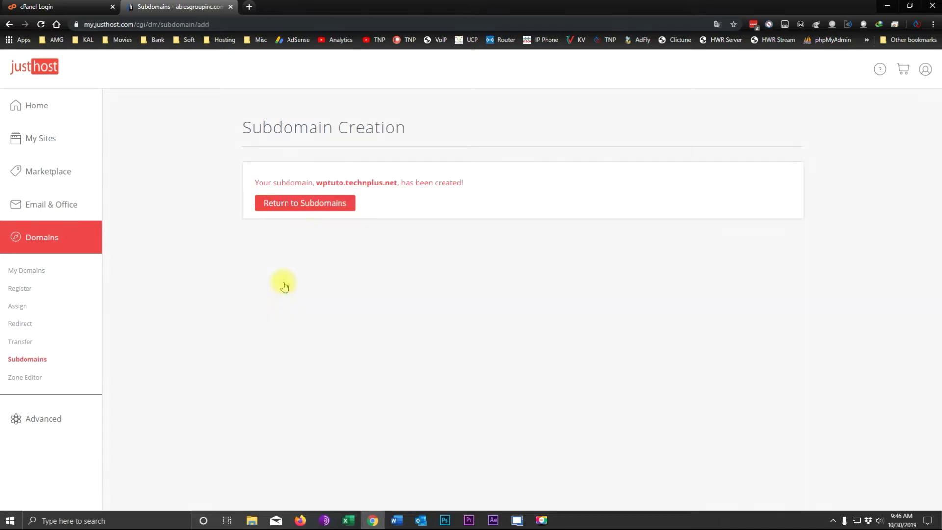
# Load wptuto.technplus.net in a new tab, then return to the Just Host portal home.
pyautogui.moveTo(316, 182); pyautogui.dragTo(398, 182)
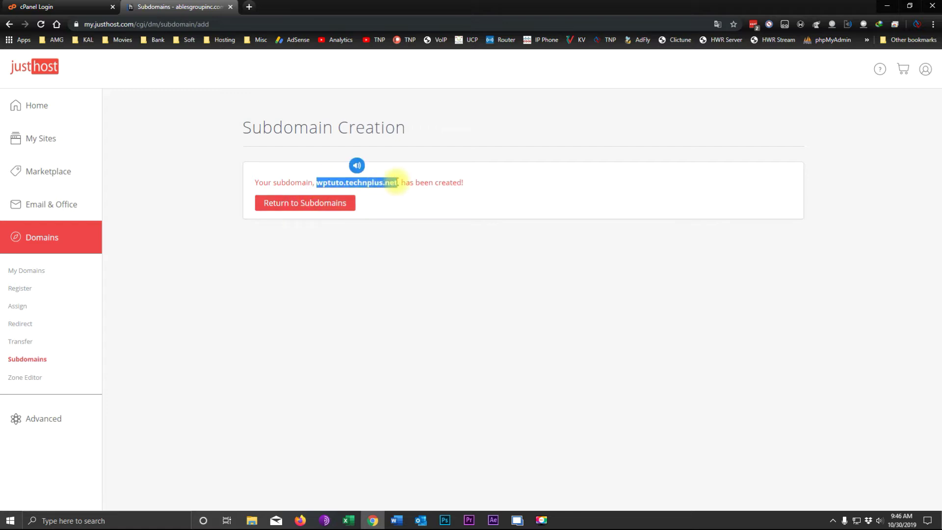
pyautogui.click(248, 7)
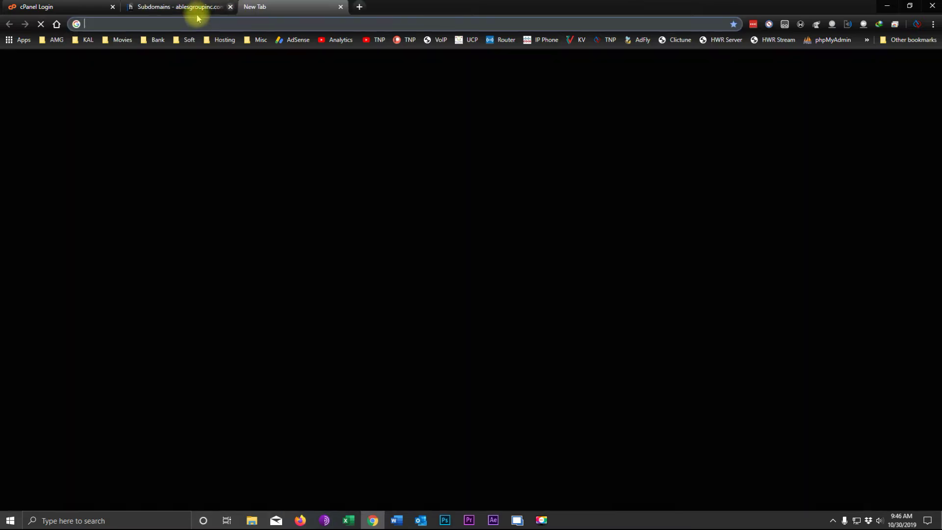
pyautogui.rightClick(166, 23)
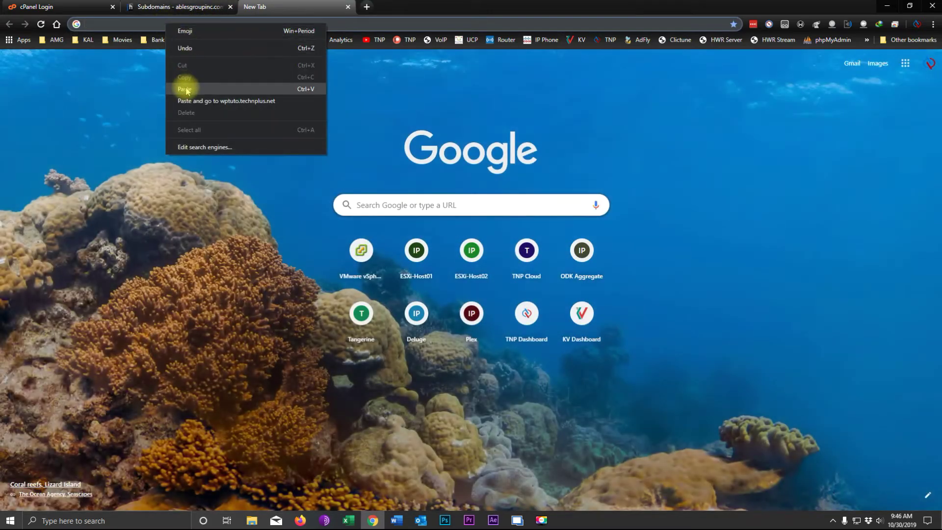
pyautogui.click(186, 83)
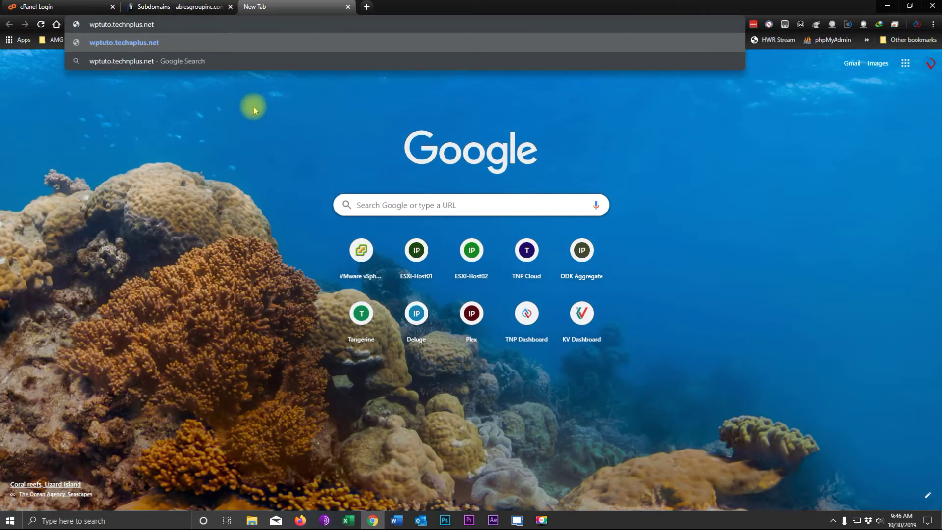
pyautogui.press('Return')
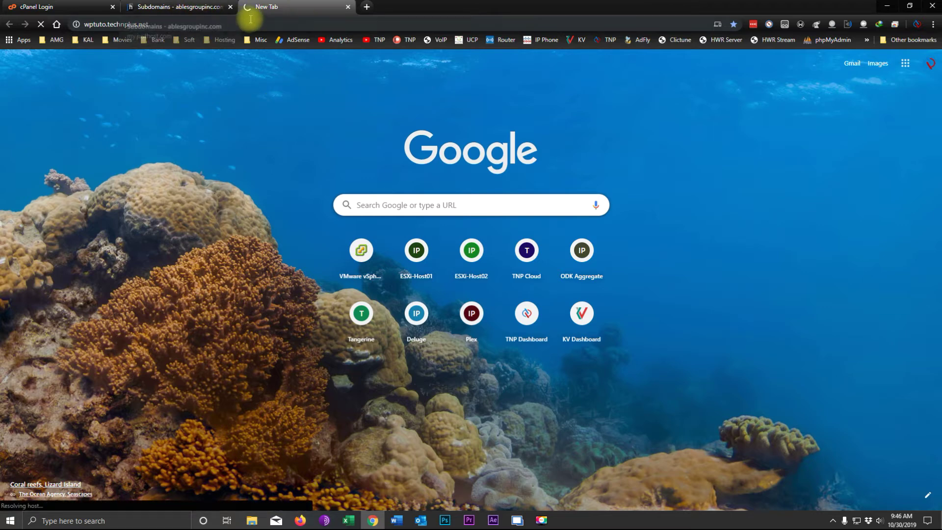
pyautogui.click(181, 10)
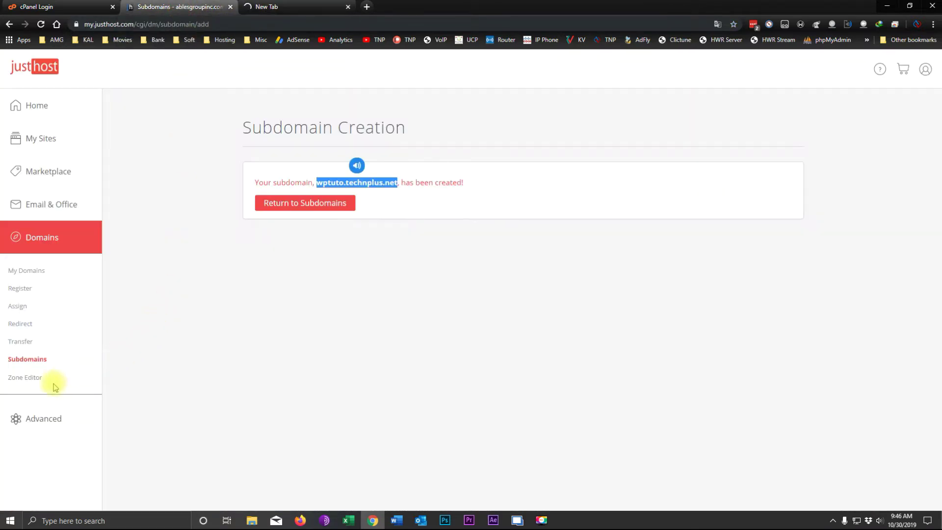
pyautogui.click(38, 106)
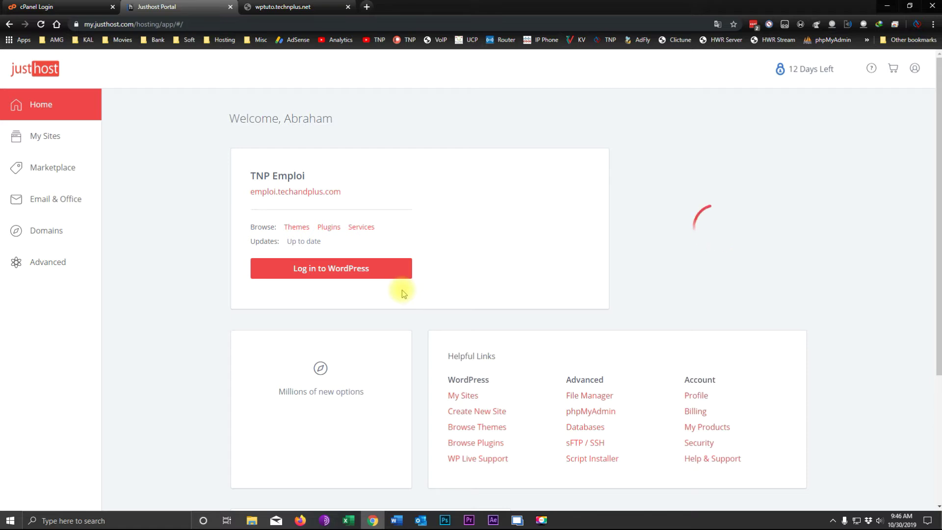
# Browse File Manager to public_html/wptuto, which holds only cgi-bin.
pyautogui.click(606, 405)
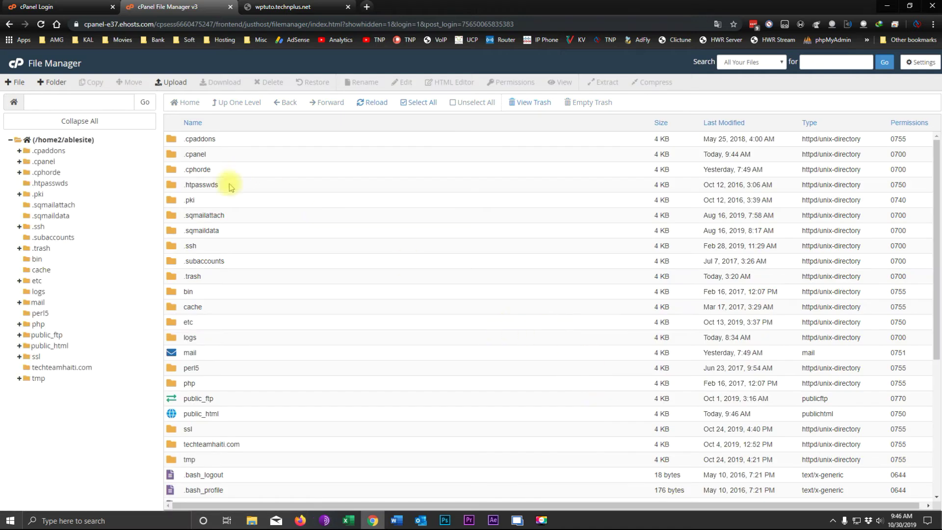
pyautogui.click(30, 347)
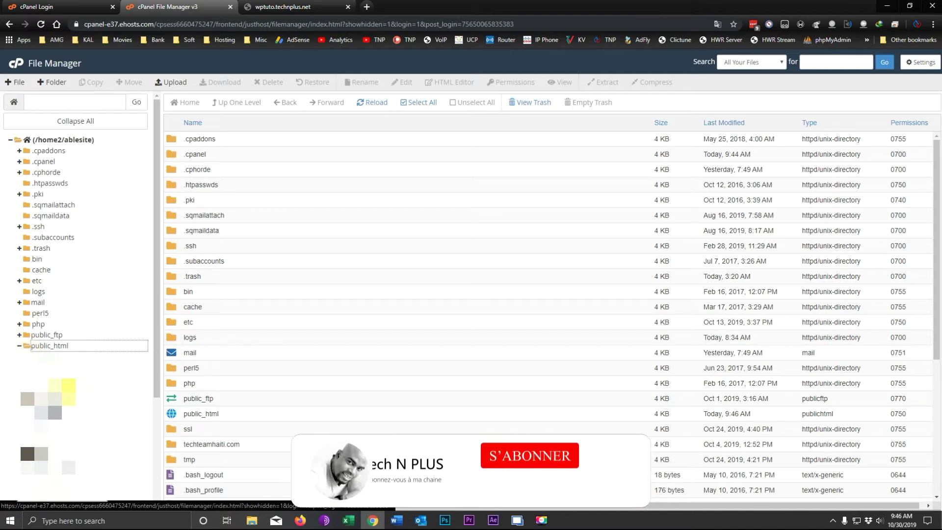
pyautogui.scroll(-2, 229, 326)
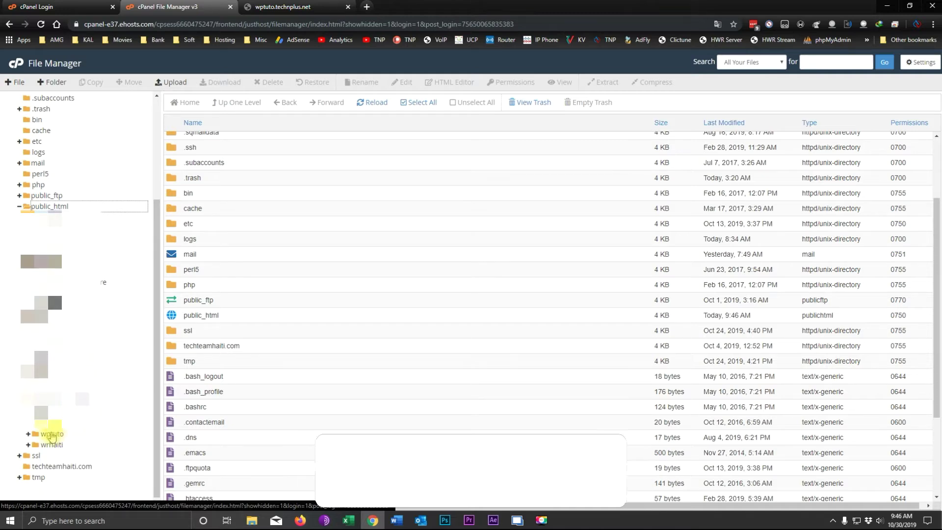
pyautogui.click(51, 435)
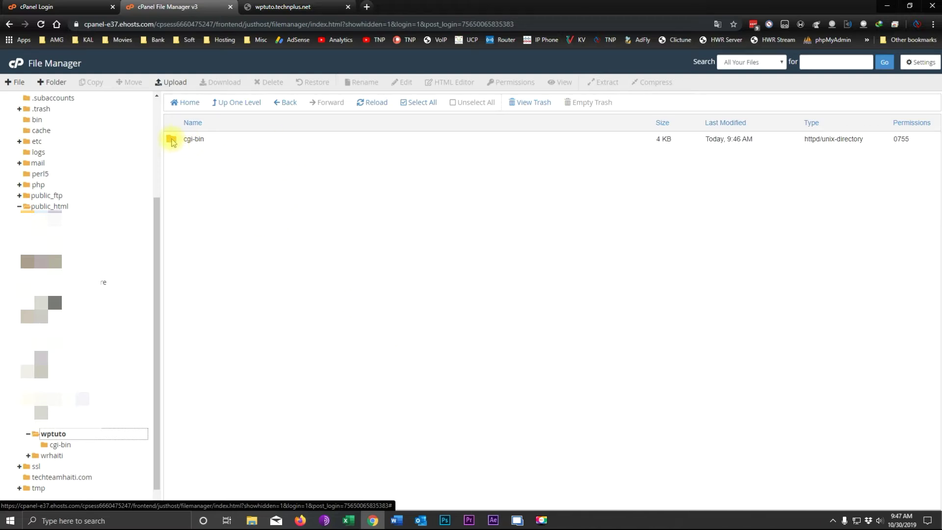
pyautogui.click(274, 6)
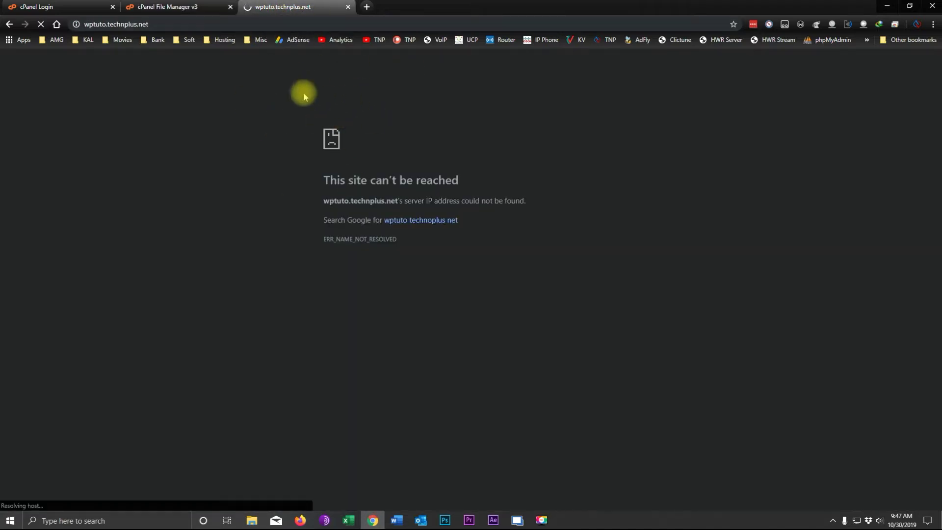
pyautogui.click(176, 9)
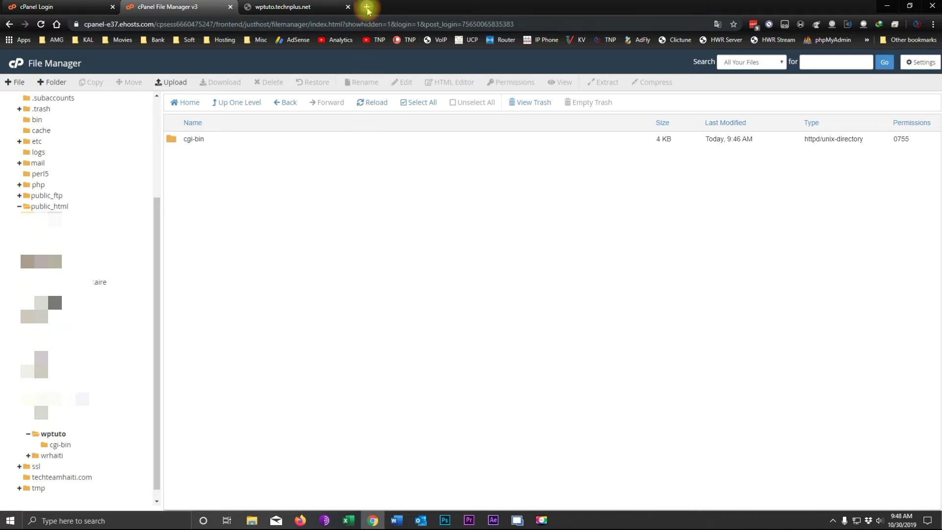
# Search Google for 'wordpress' and open the Get WordPress download page.
pyautogui.click(366, 7)
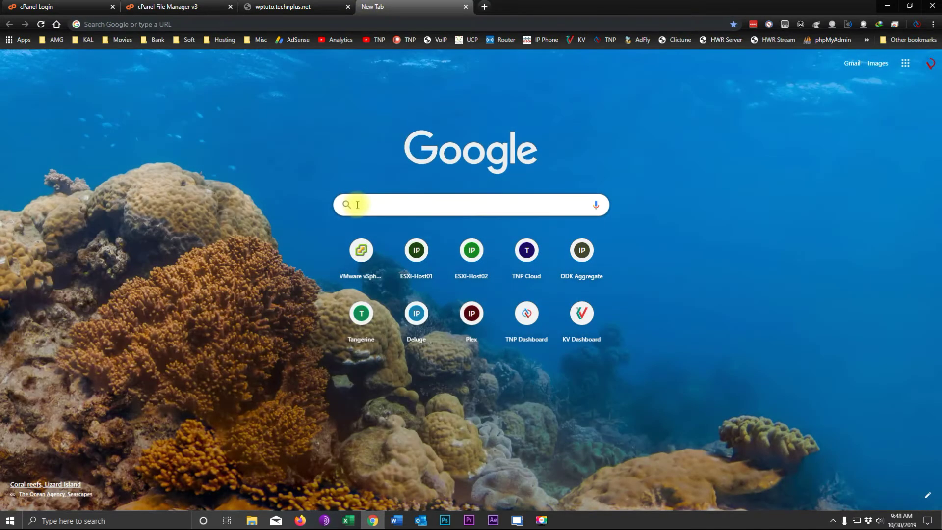
pyautogui.click(357, 205)
pyautogui.write('wo')
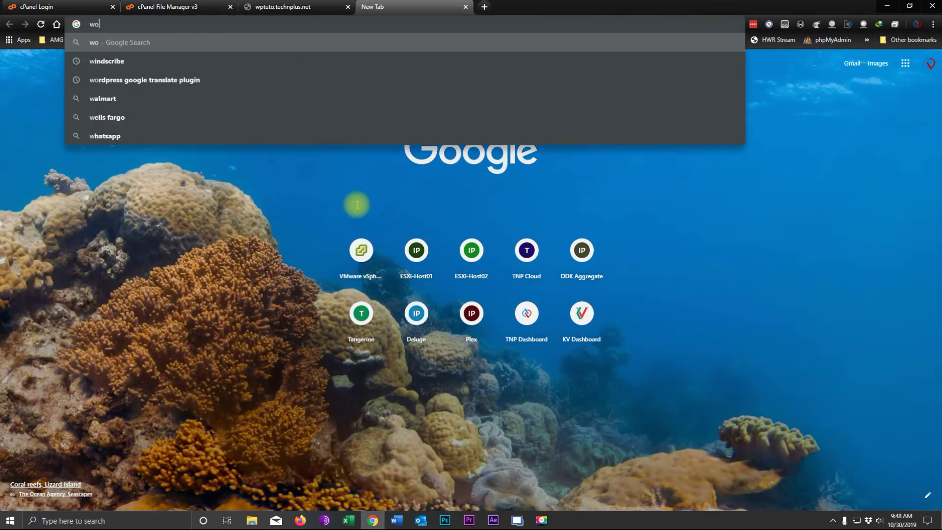
pyautogui.write('rdpress')
pyautogui.press('Return')
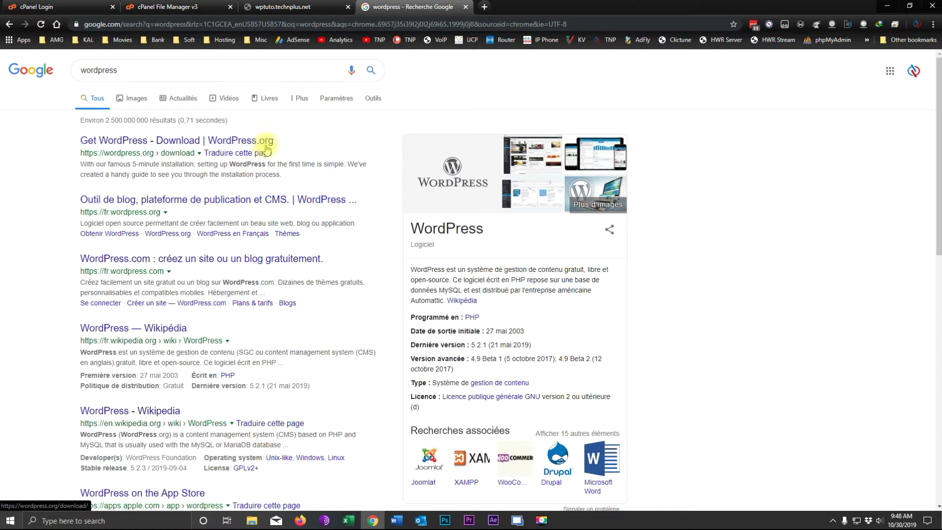
pyautogui.click(158, 140)
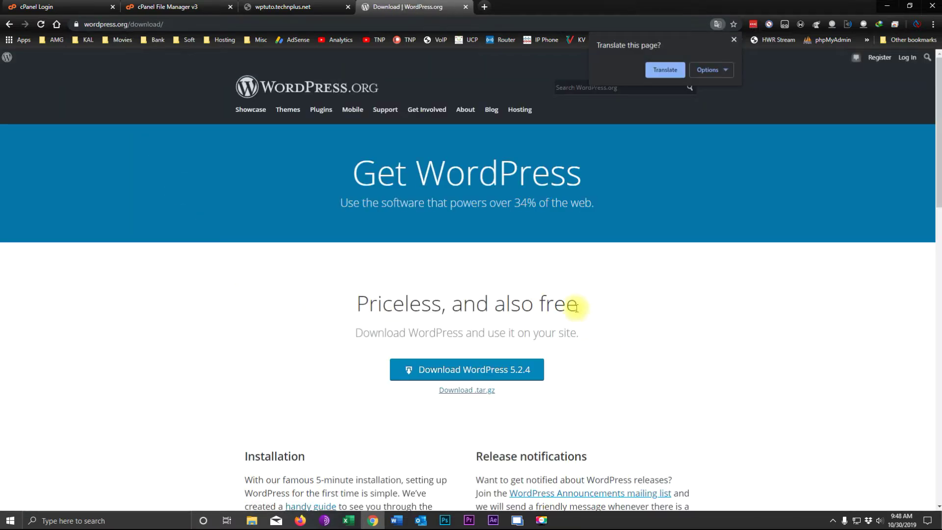
pyautogui.scroll(-2, 603, 331)
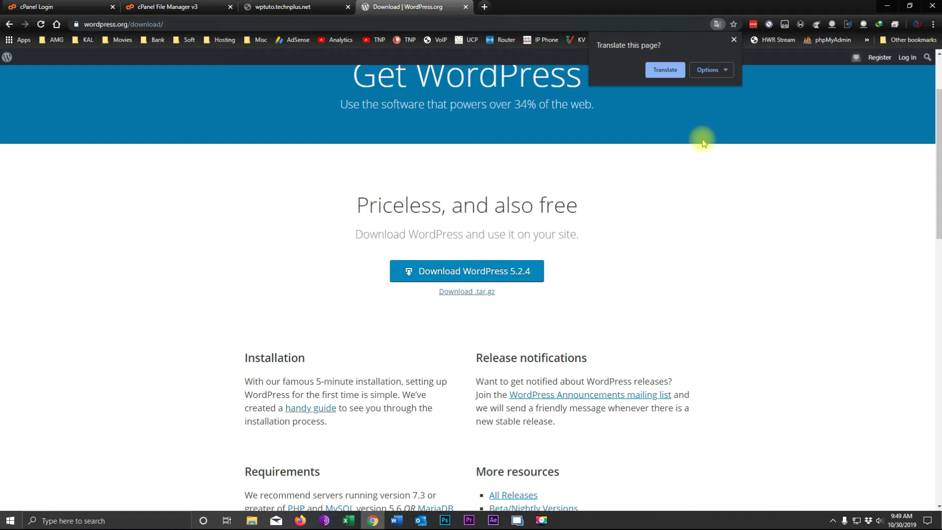
# Download the WordPress 5.2.4 package from wordpress.org.
pyautogui.click(733, 39)
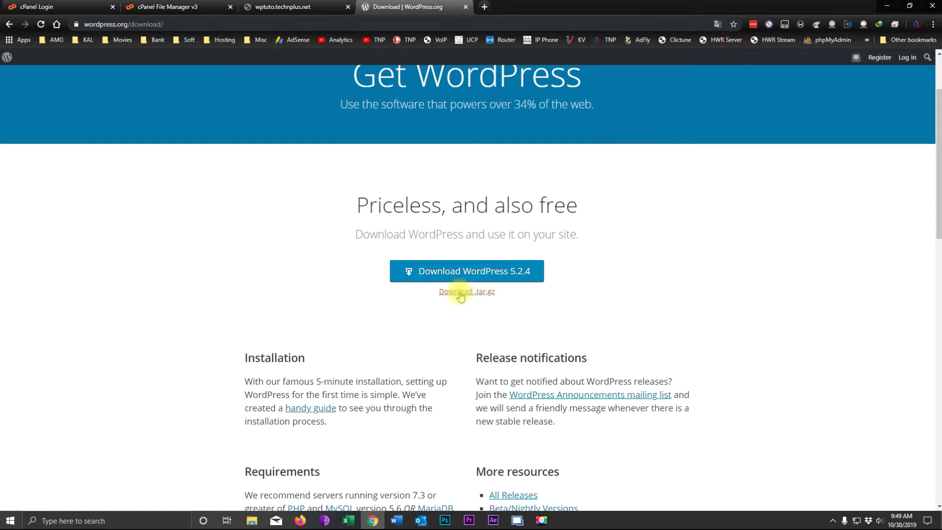
pyautogui.click(473, 270)
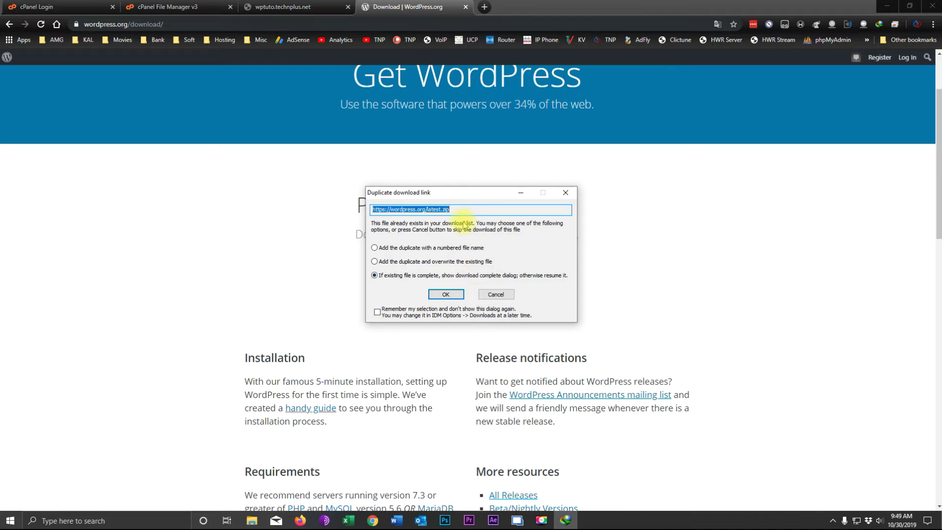
pyautogui.click(446, 294)
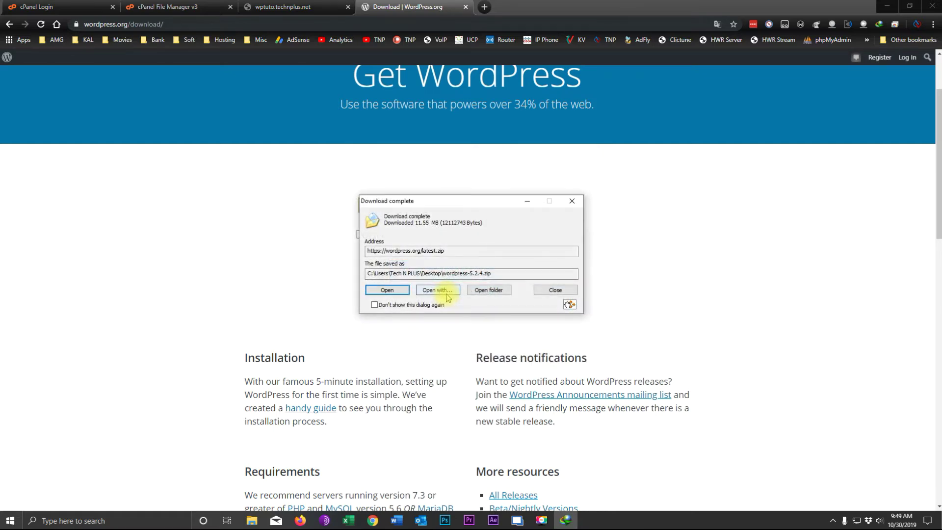
# Move wordpress-5.2.4.zip onto the desktop, skipping the same-named file, and close the notice.
pyautogui.click(887, 6)
pyautogui.moveTo(568, 304); pyautogui.dragTo(164, 382)
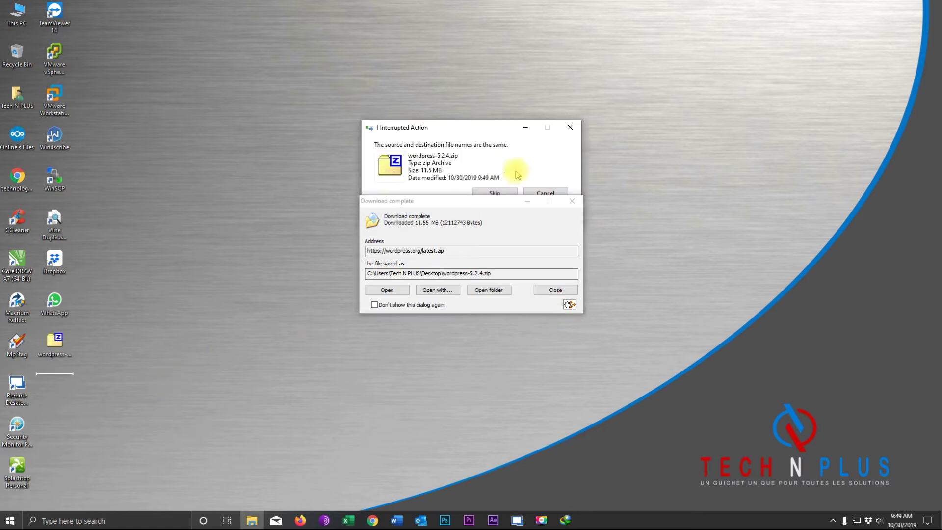
pyautogui.click(487, 197)
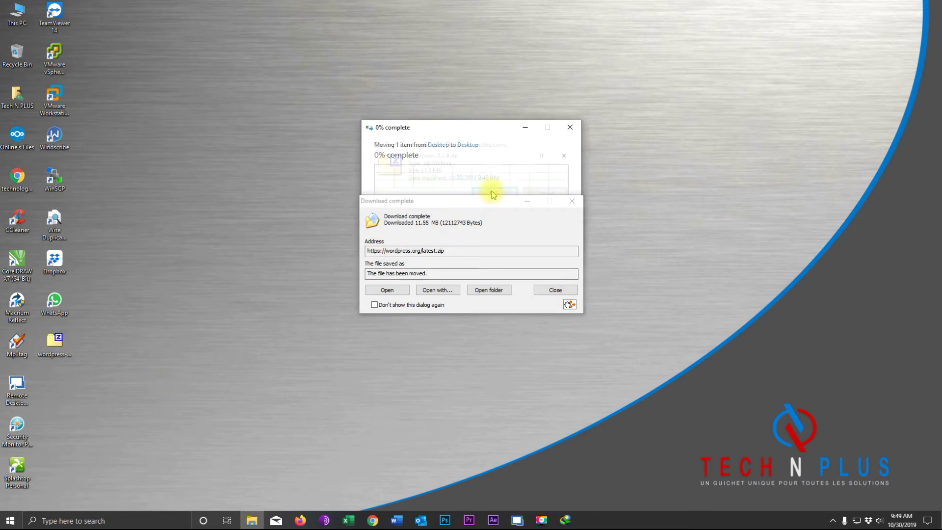
pyautogui.click(551, 291)
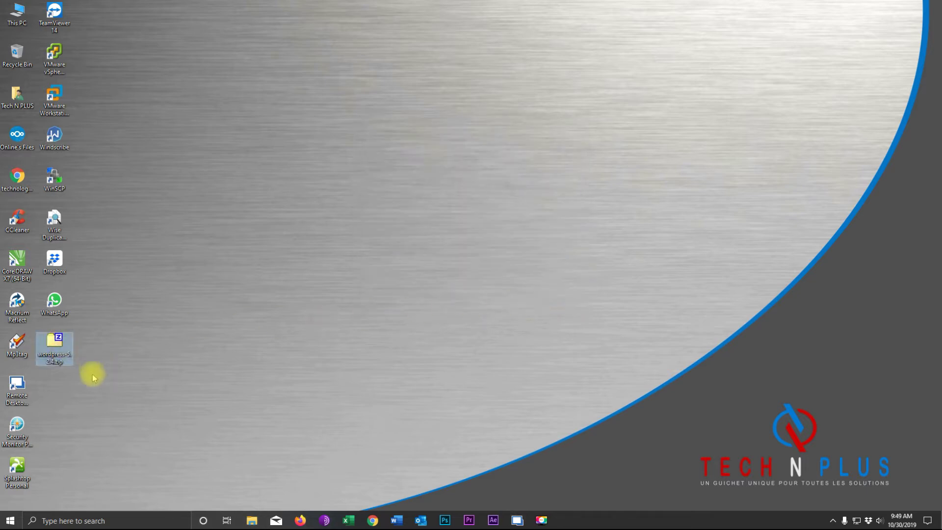
# Inspect the wordpress folder inside wordpress-5.2.4.zip in 7-Zip, then close it and the WordPress.org tab.
pyautogui.click(54, 345)
pyautogui.doubleClick(54, 345)
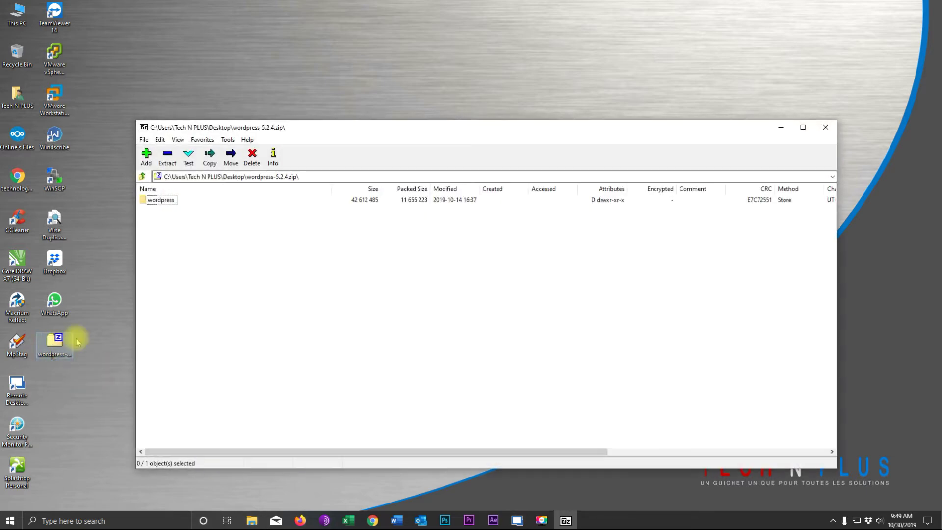
pyautogui.doubleClick(154, 200)
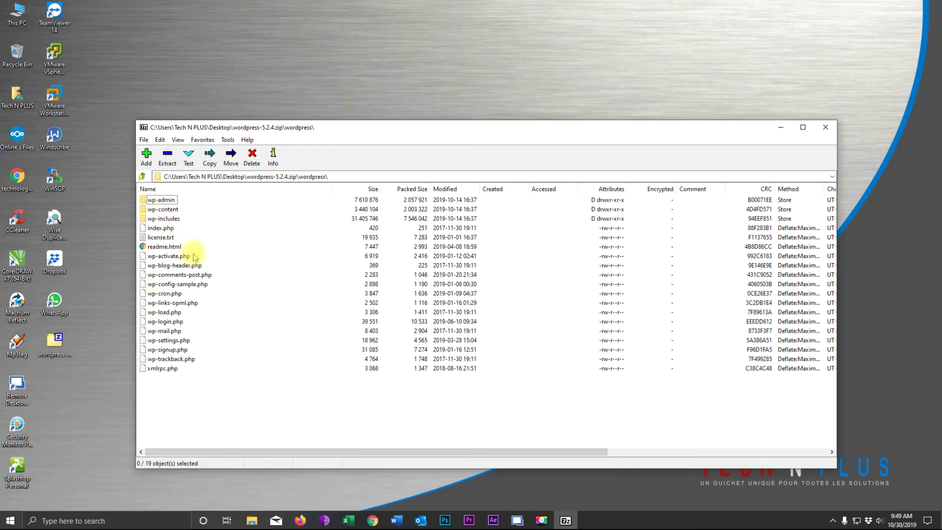
pyautogui.click(825, 130)
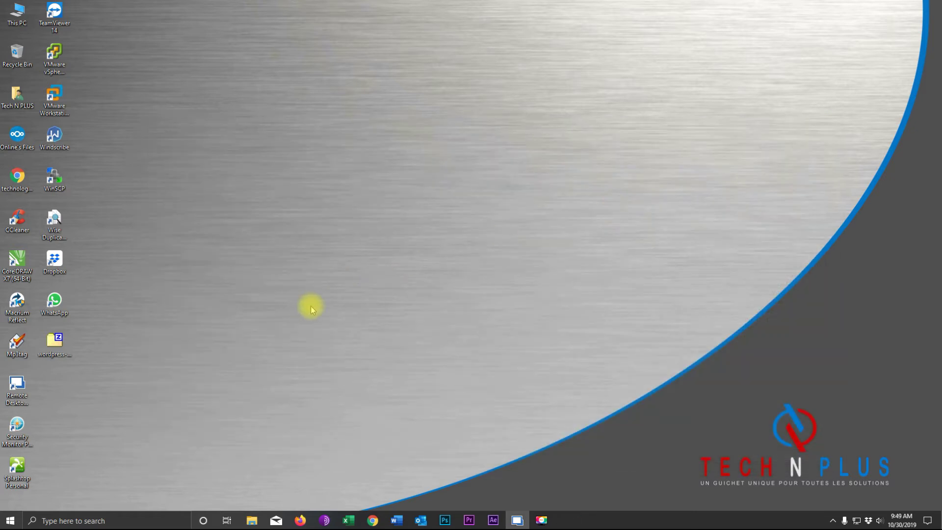
pyautogui.click(373, 521)
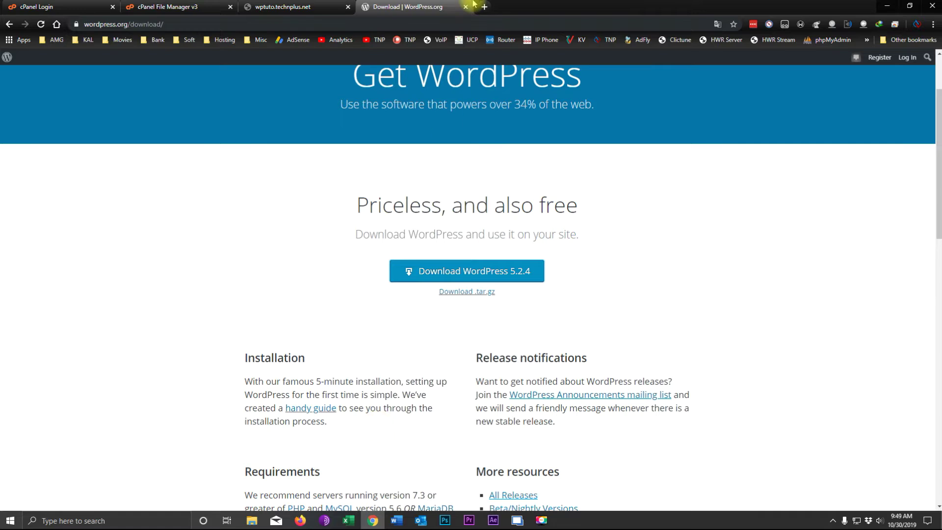
pyautogui.click(465, 7)
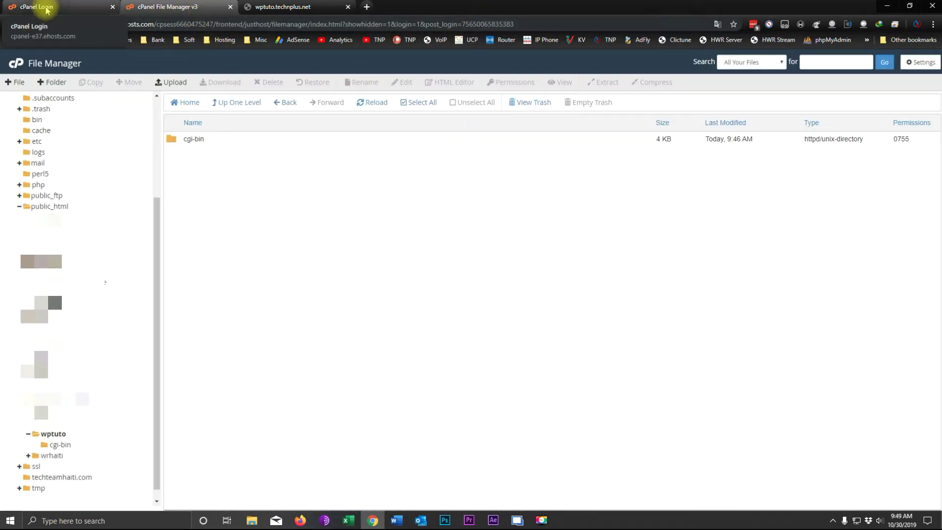
# Close the cPanel Login tab and open the Justhost Portal in a new tab.
pyautogui.click(46, 8)
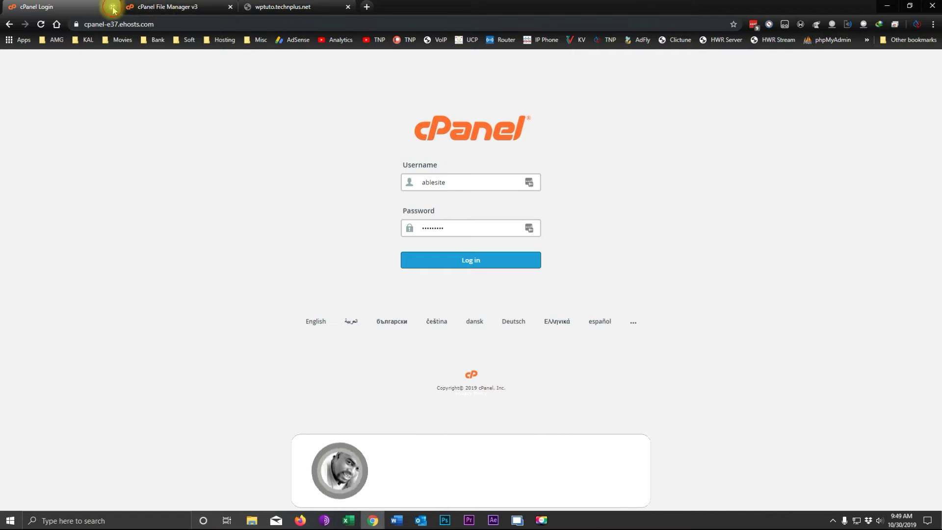
pyautogui.click(112, 7)
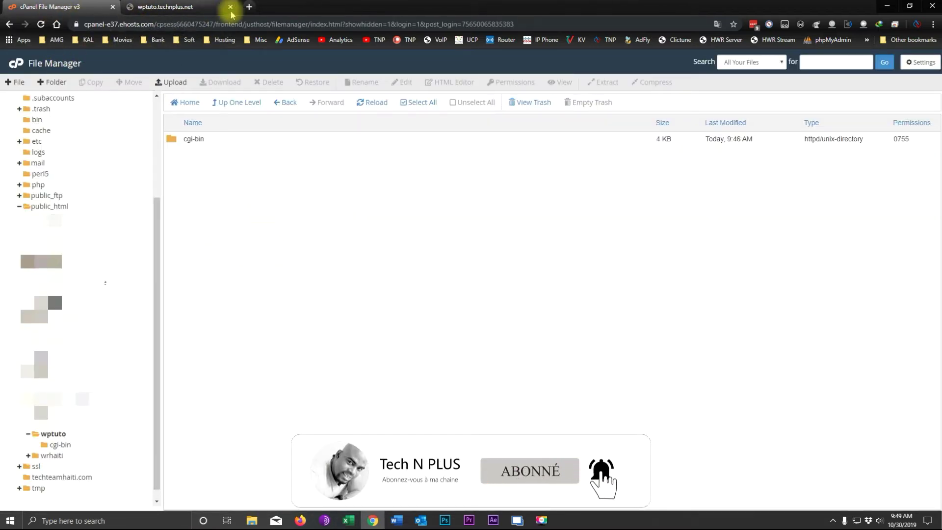
pyautogui.click(249, 7)
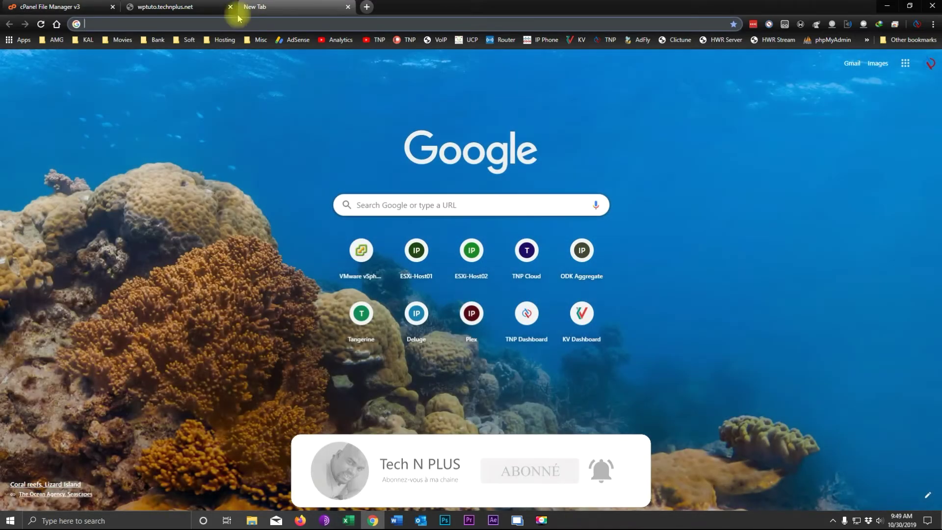
pyautogui.write('justhost.com/web-hosting/cplogin')
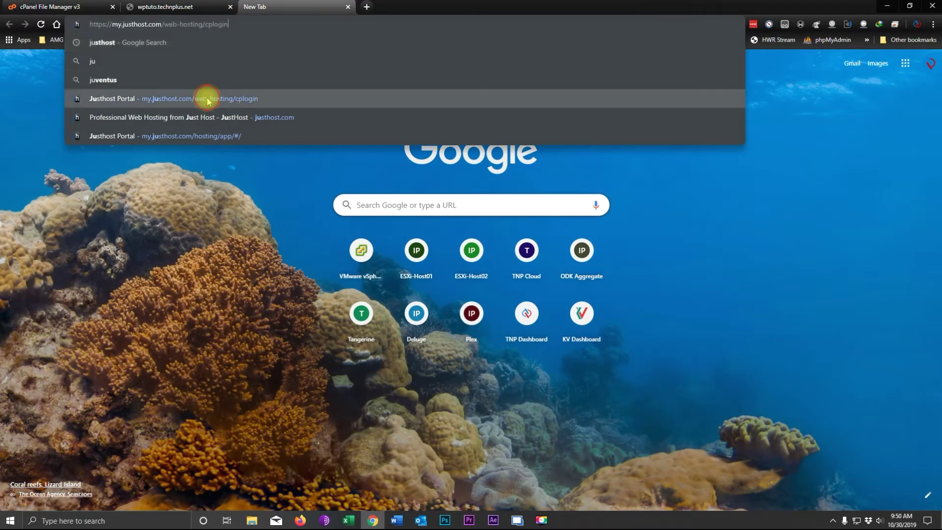
pyautogui.click(206, 97)
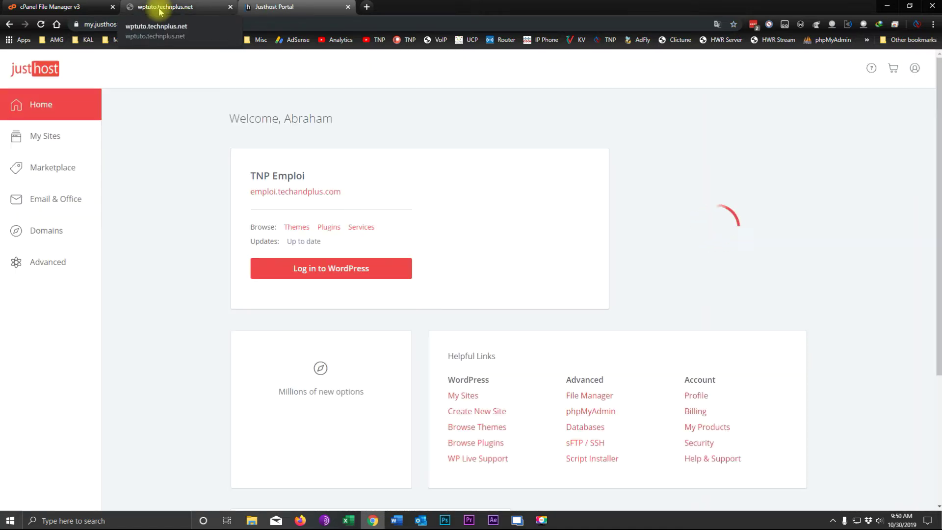
# Reload wptuto.technplus.net, still unreachable, and go back to the Justhost Portal tab.
pyautogui.click(159, 10)
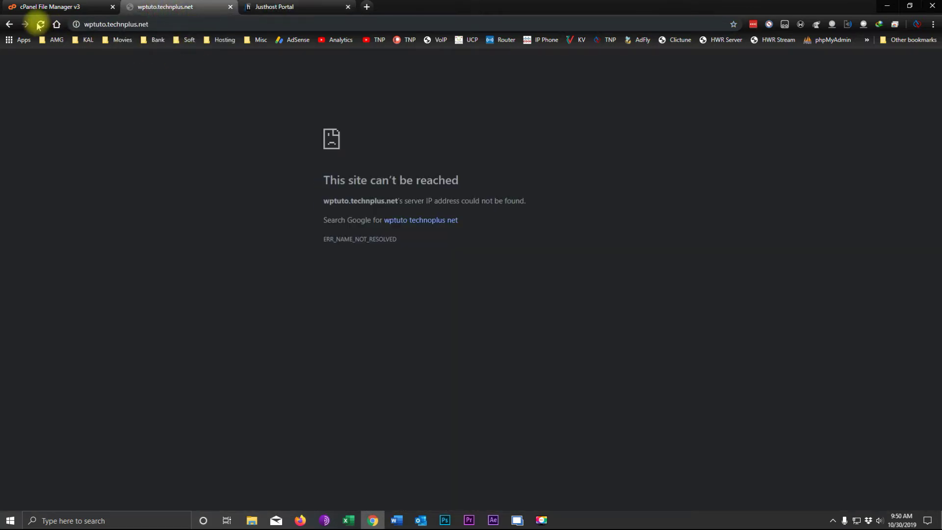
pyautogui.click(41, 24)
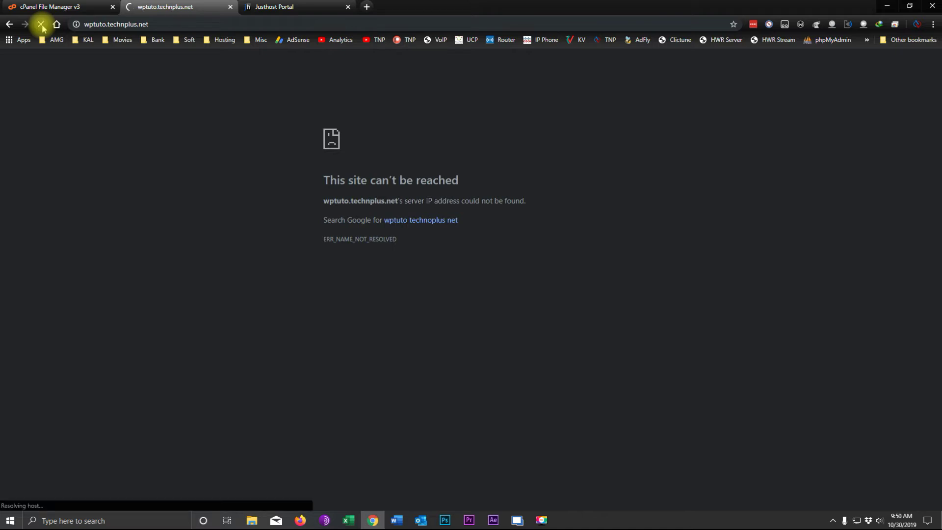
pyautogui.click(264, 6)
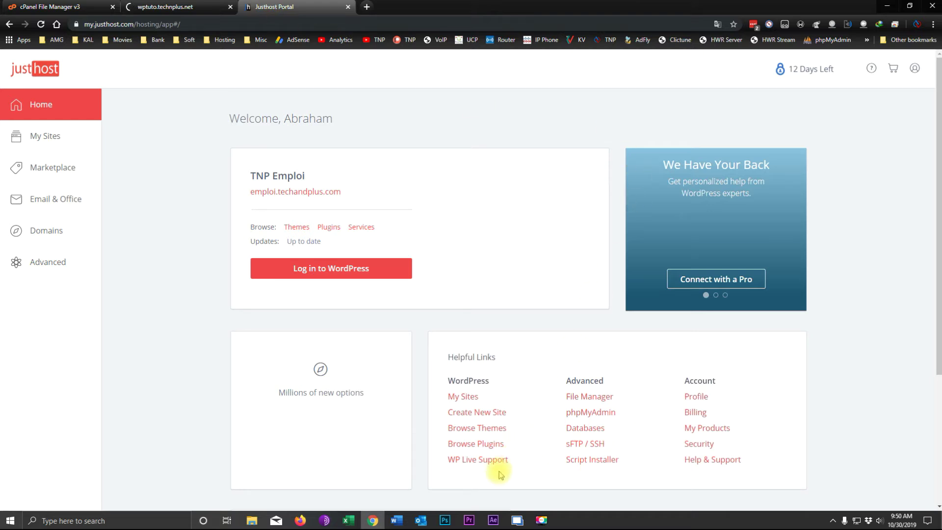
# Add the MySQL database tutowpdb, confirmed as ablesite_tutowpdb.
pyautogui.click(589, 429)
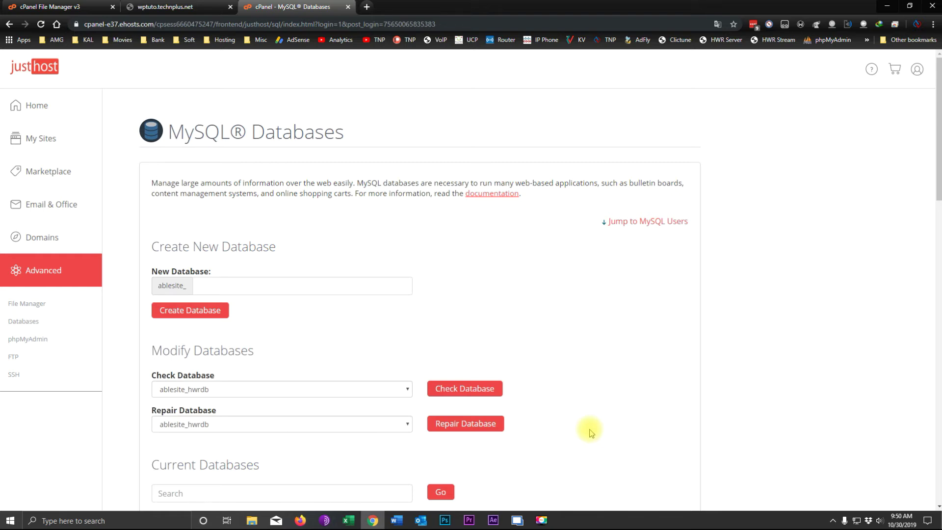
pyautogui.scroll(-4, 464, 336)
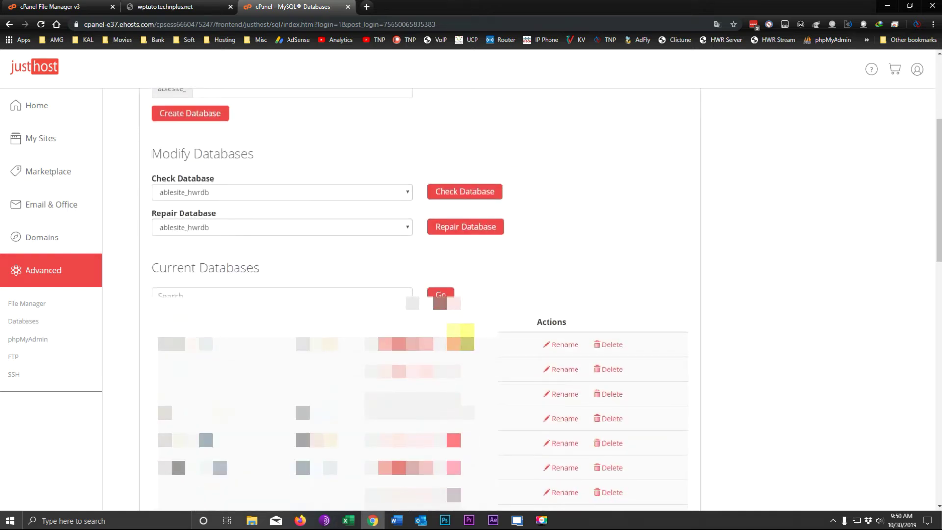
pyautogui.scroll(4, 421, 294)
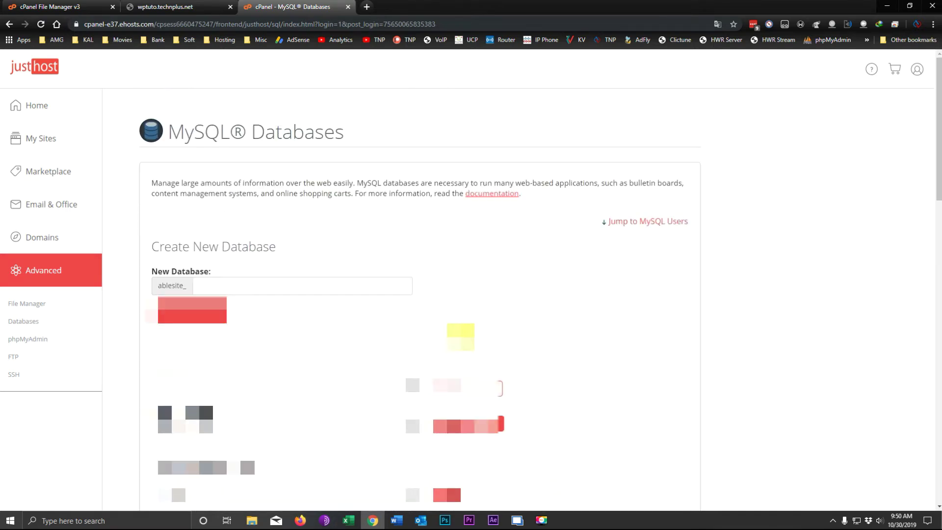
pyautogui.click(221, 286)
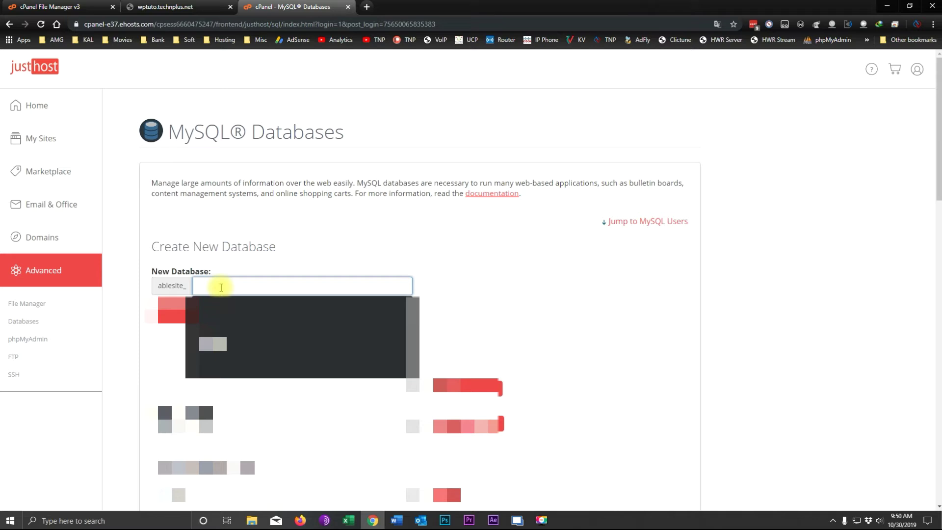
pyautogui.write('tutowpdb')
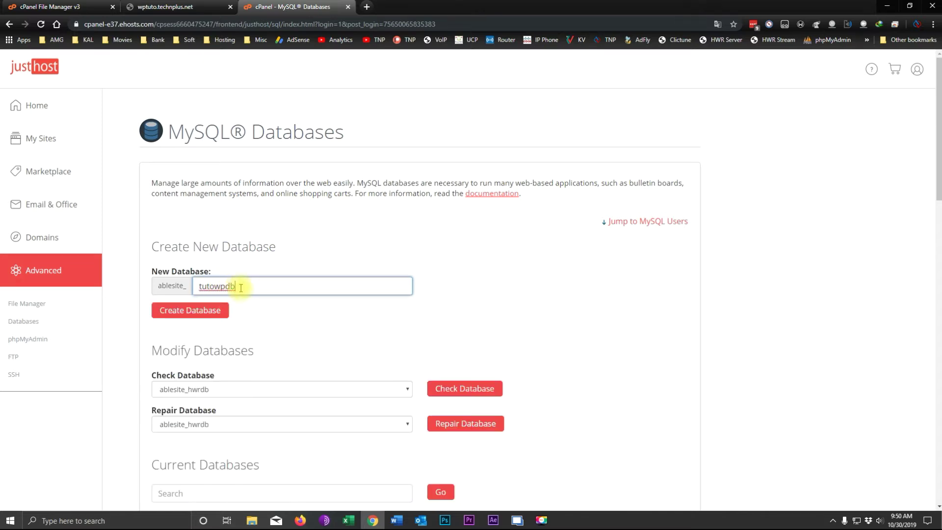
pyautogui.click(195, 312)
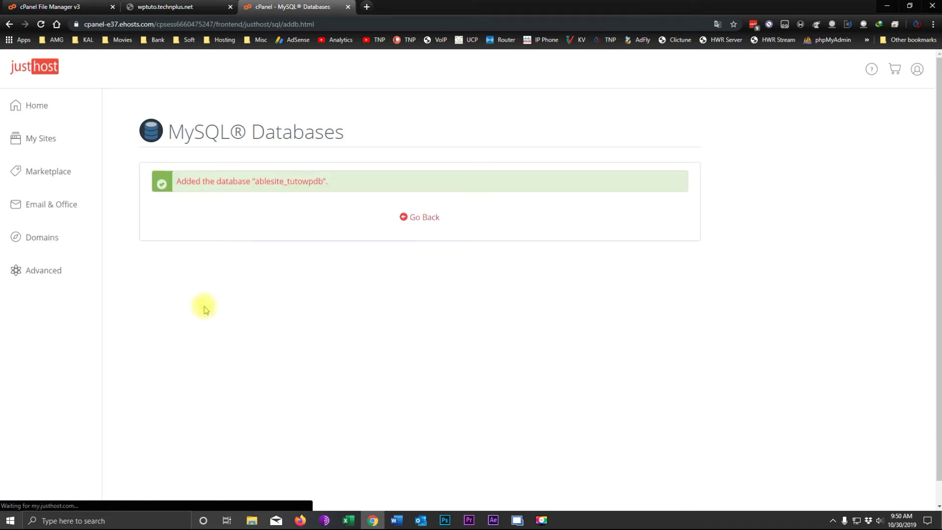
pyautogui.moveTo(256, 182); pyautogui.dragTo(315, 184)
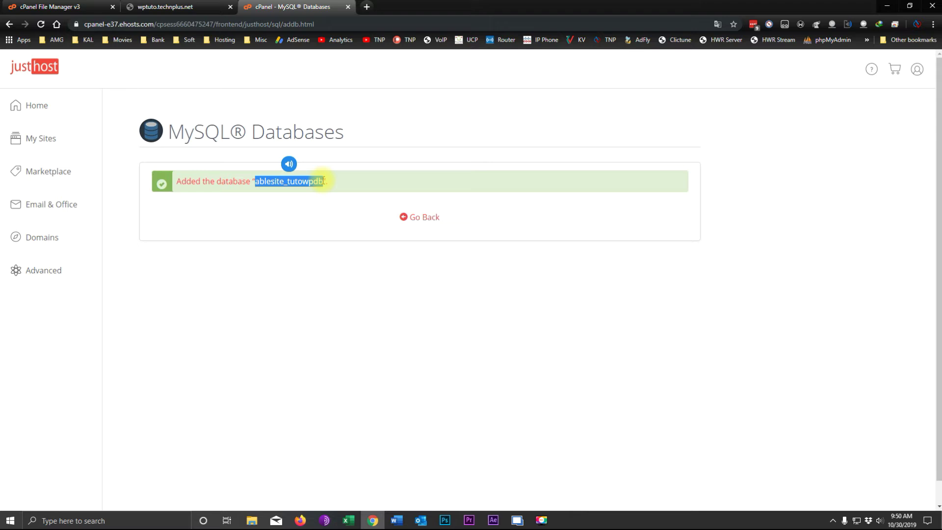
pyautogui.click(320, 216)
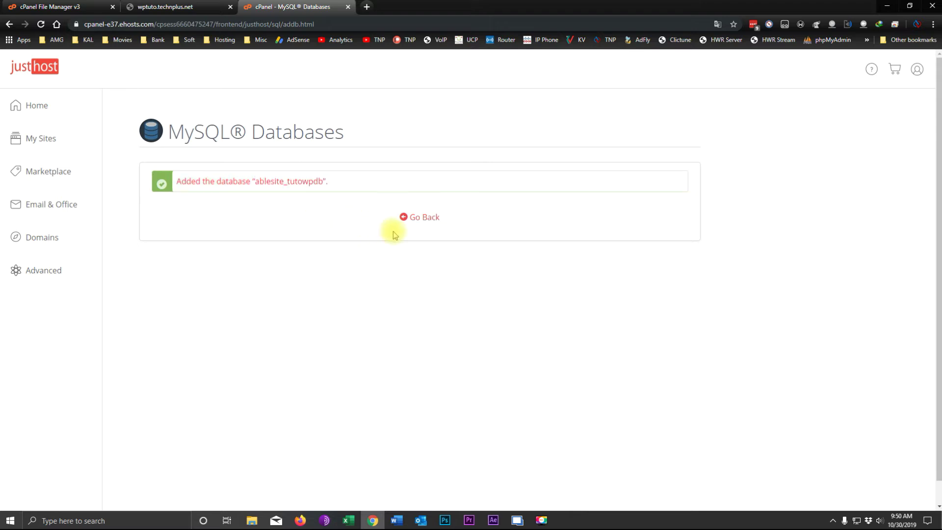
# Add MySQL user tutowpu with its password entered twice, confirmed as ablesite_tutowpu.
pyautogui.click(424, 220)
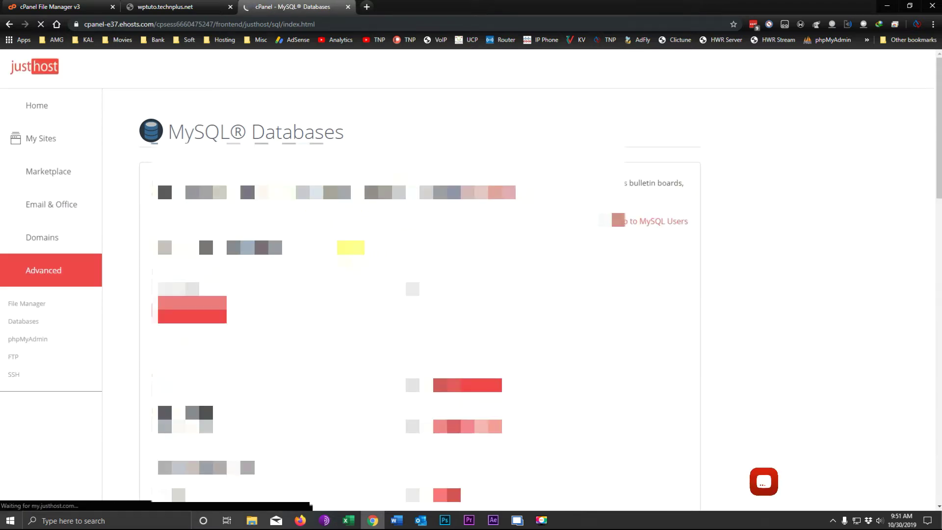
pyautogui.scroll(-12, 421, 294)
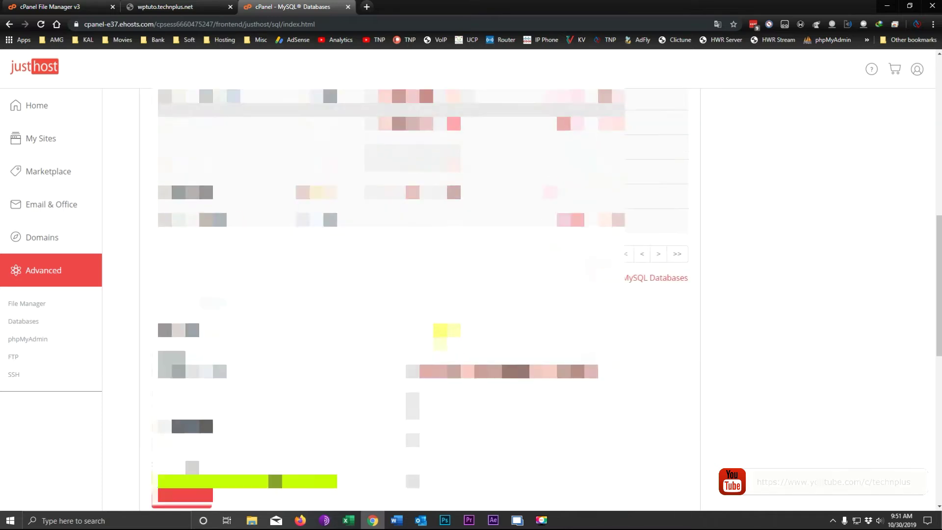
pyautogui.scroll(-1, 422, 295)
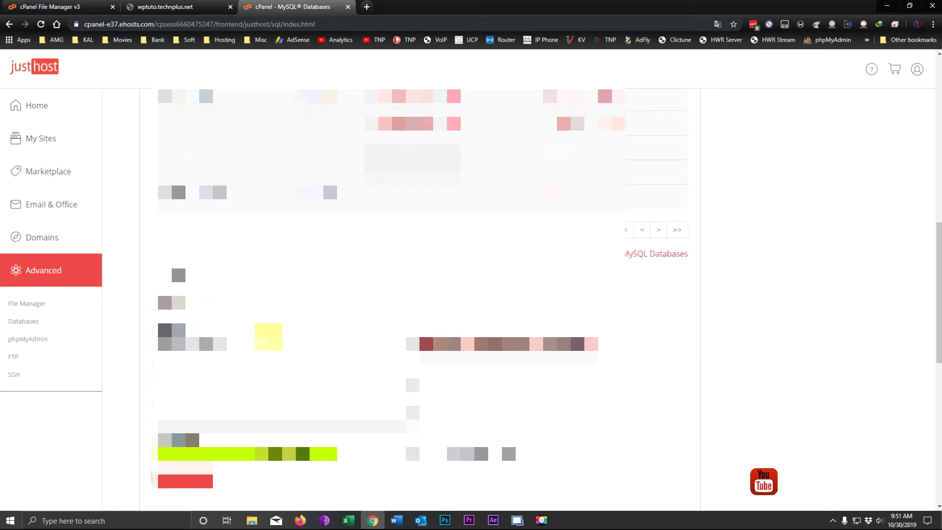
pyautogui.scroll(-2, 245, 305)
pyautogui.moveTo(228, 297); pyautogui.dragTo(198, 294)
pyautogui.press('BackSpace')
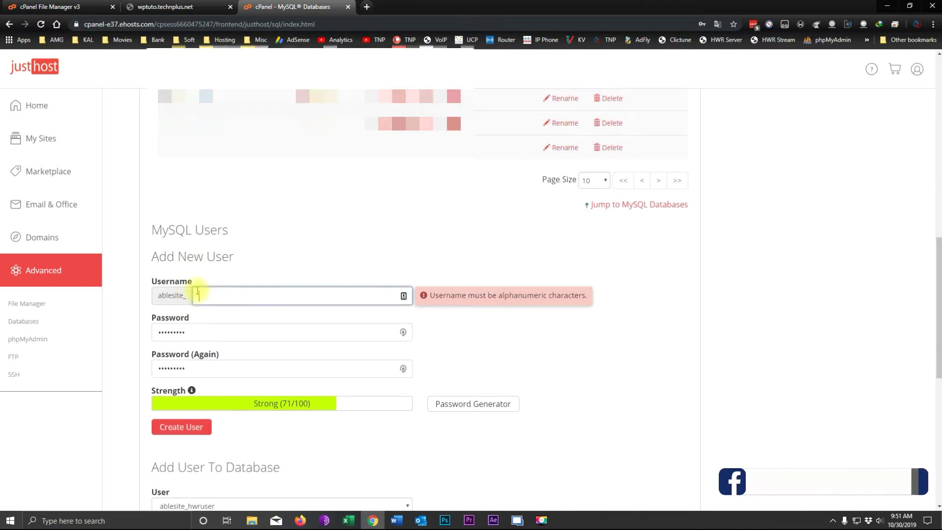
pyautogui.write('tutowpu')
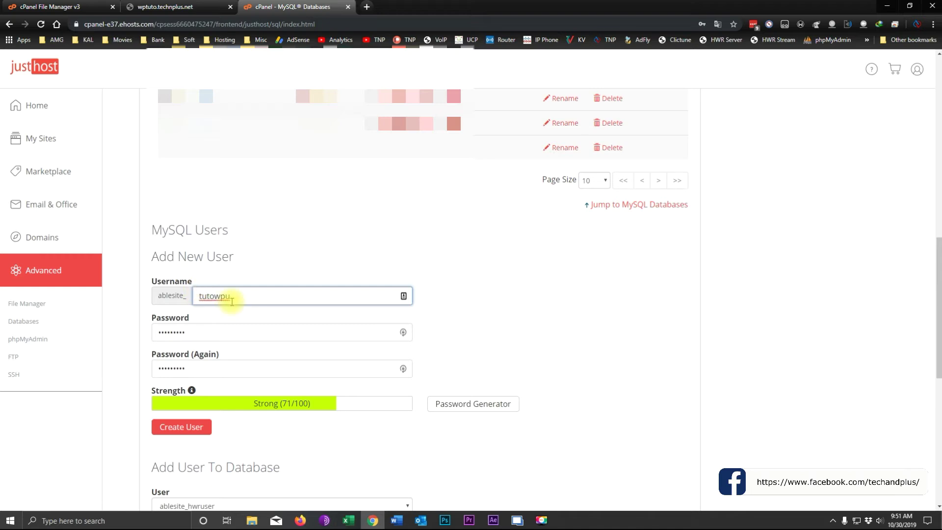
pyautogui.moveTo(199, 332); pyautogui.dragTo(153, 332)
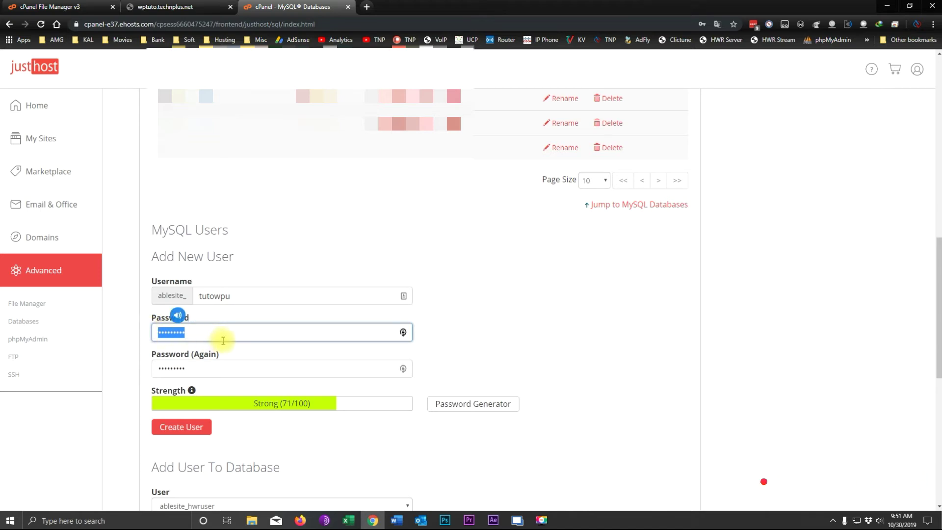
pyautogui.write('•••••••')
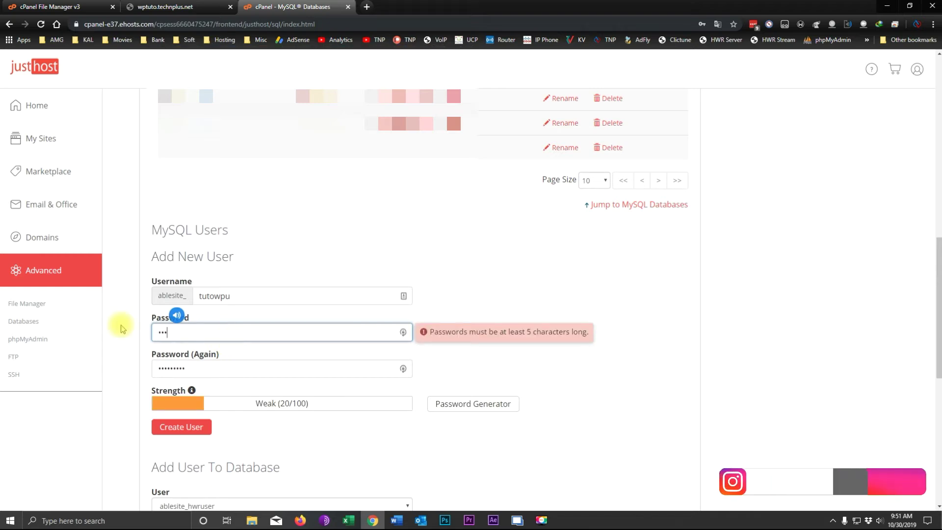
pyautogui.write('•')
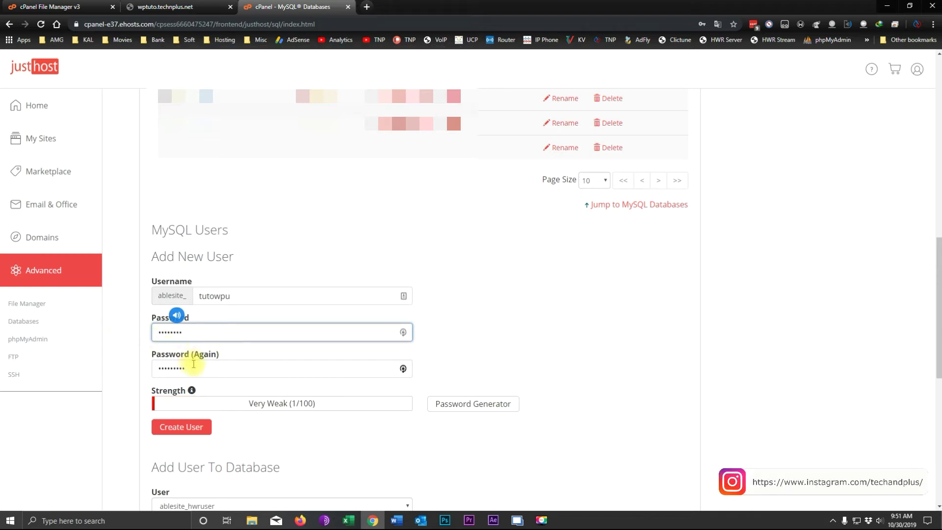
pyautogui.moveTo(194, 367); pyautogui.dragTo(147, 365)
pyautogui.write('••••')
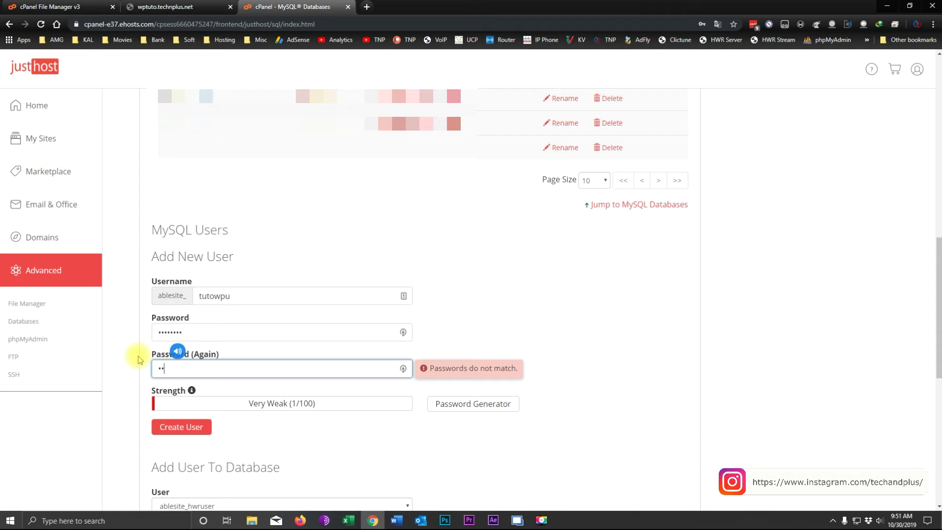
pyautogui.write('••••')
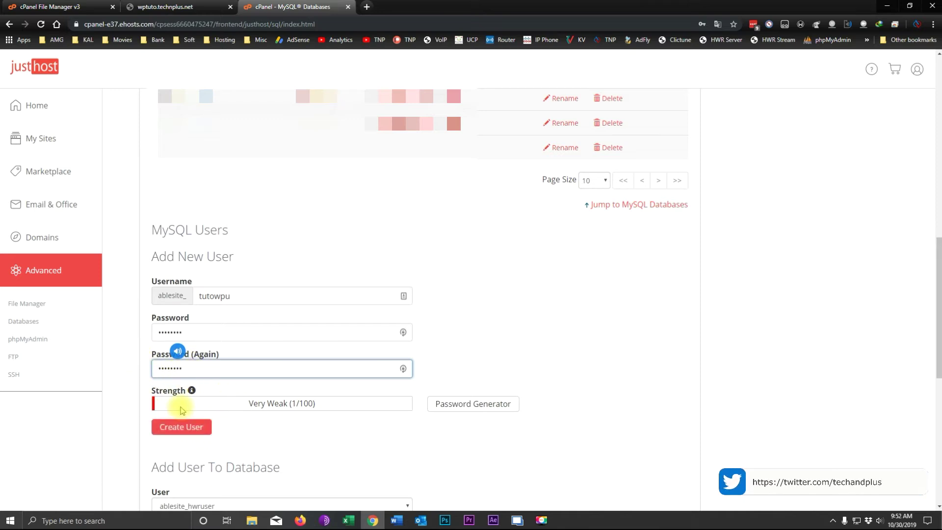
pyautogui.click(177, 430)
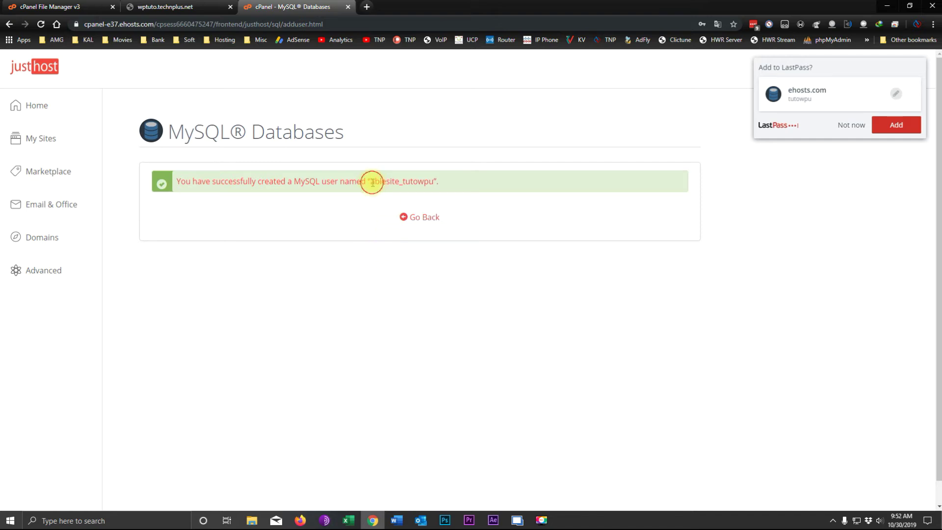
pyautogui.moveTo(373, 182); pyautogui.dragTo(420, 183)
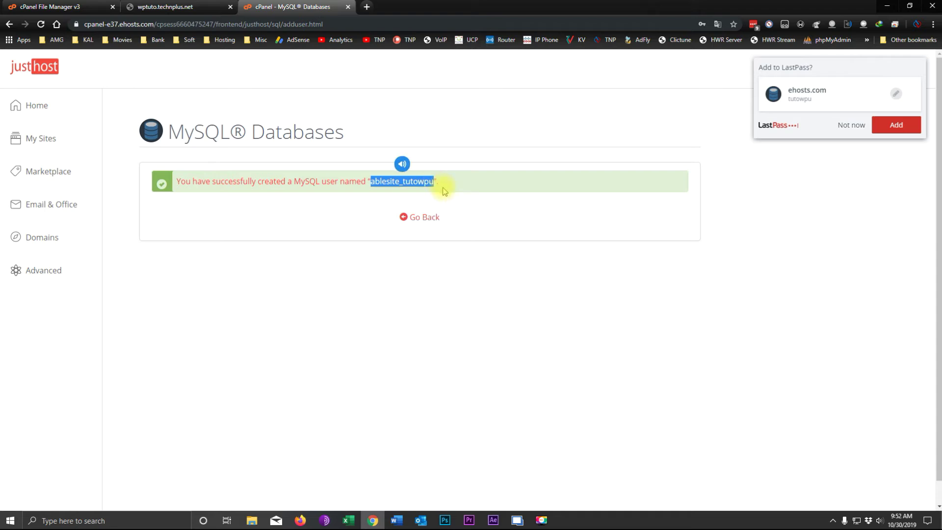
# Add user tutowpu to the tutowpdb database under Add User To Database.
pyautogui.click(422, 220)
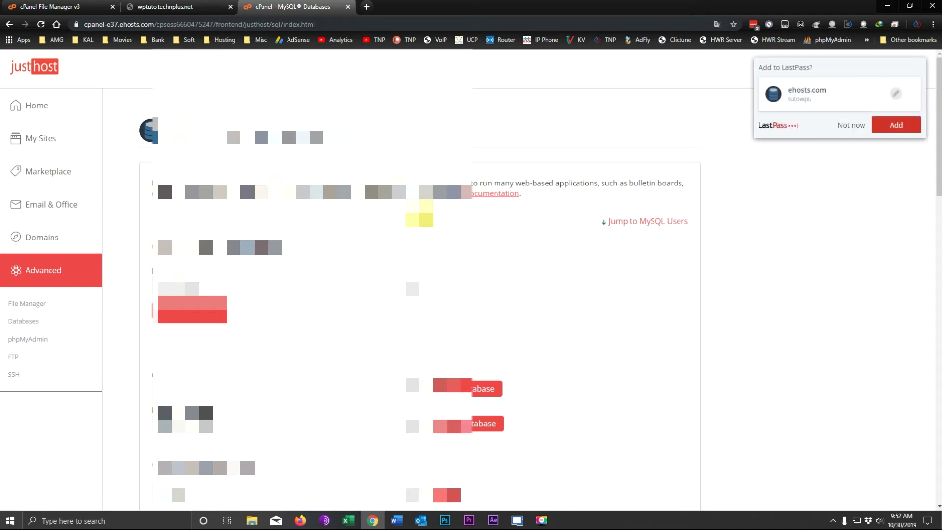
pyautogui.scroll(-15, 422, 294)
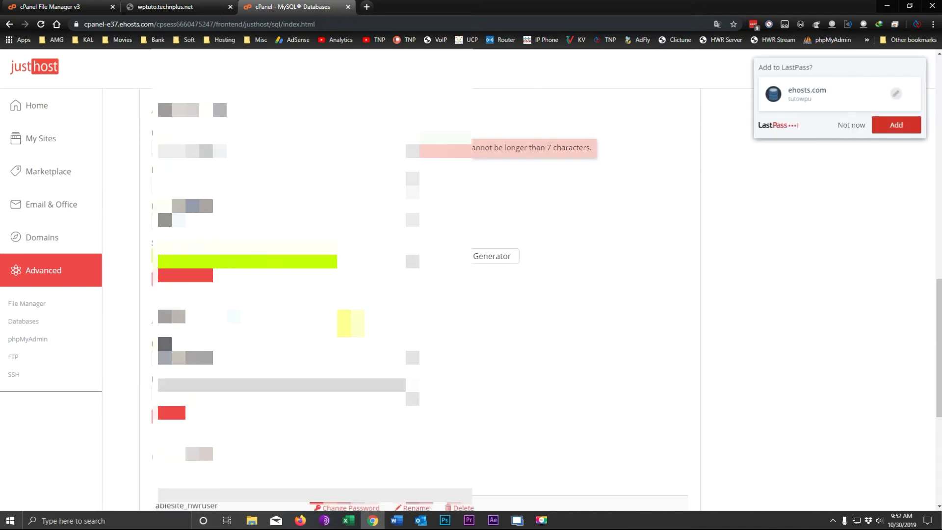
pyautogui.scroll(2, 351, 324)
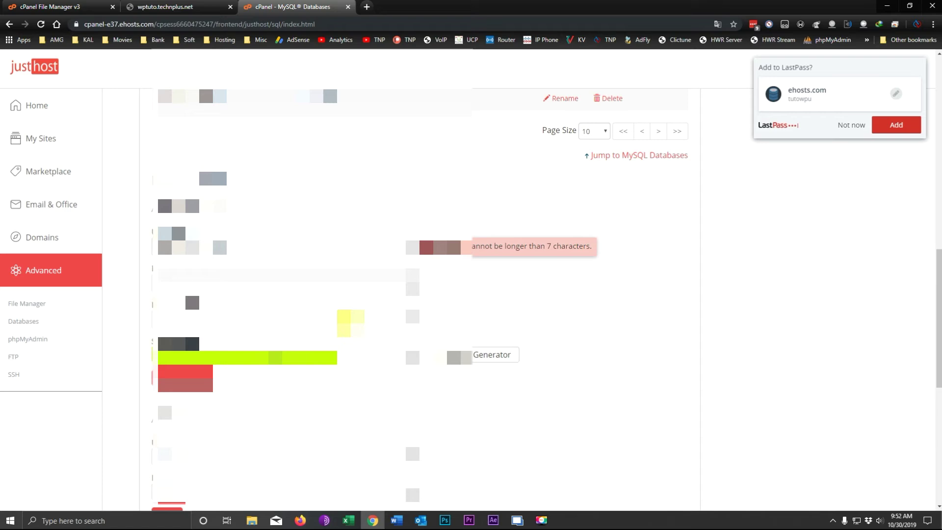
pyautogui.scroll(-7, 348, 321)
pyautogui.scroll(3, 347, 324)
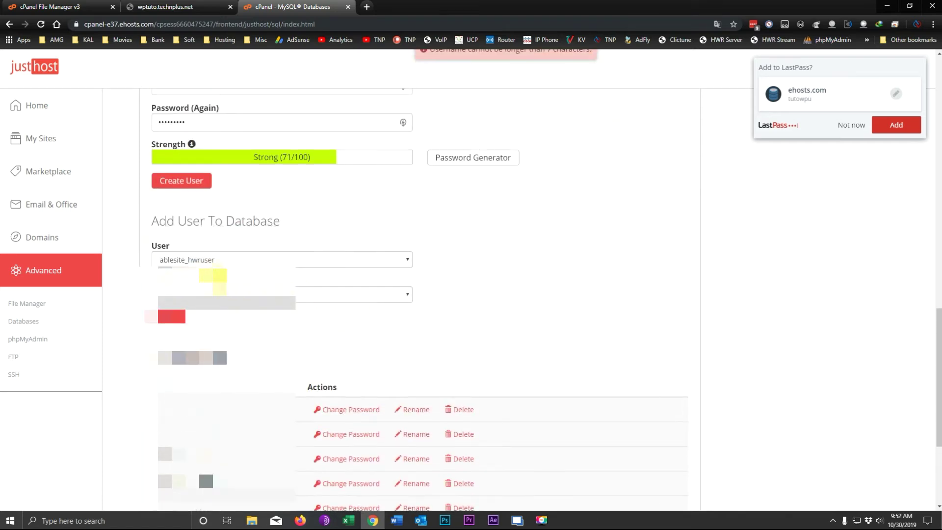
pyautogui.click(202, 260)
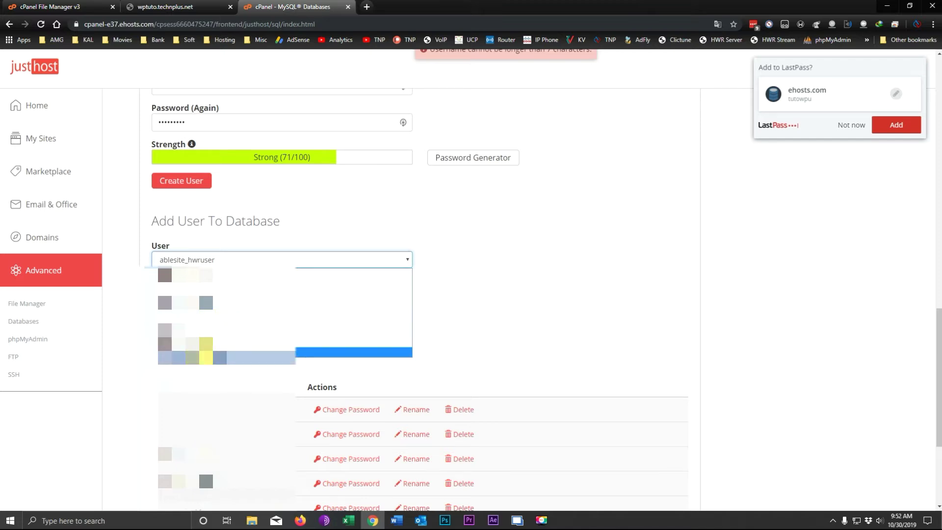
pyautogui.click(206, 352)
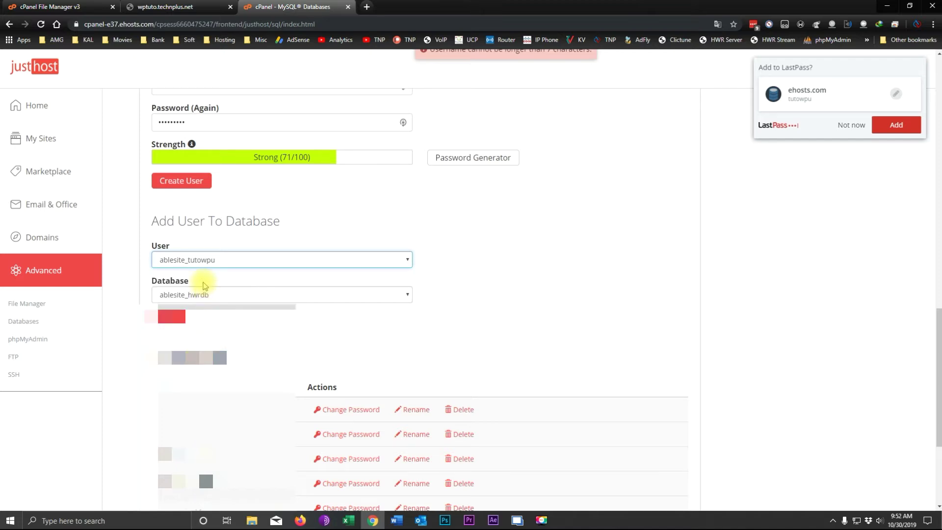
pyautogui.click(202, 295)
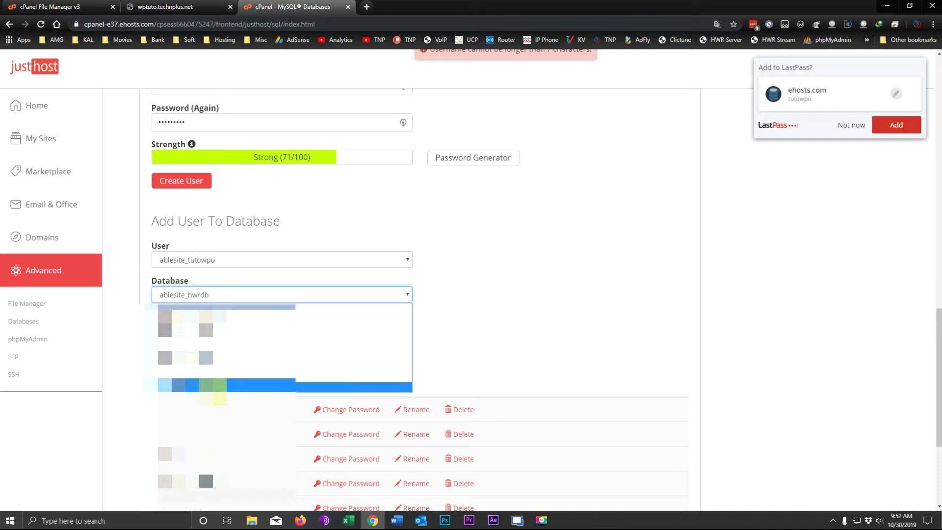
pyautogui.click(196, 387)
pyautogui.click(167, 319)
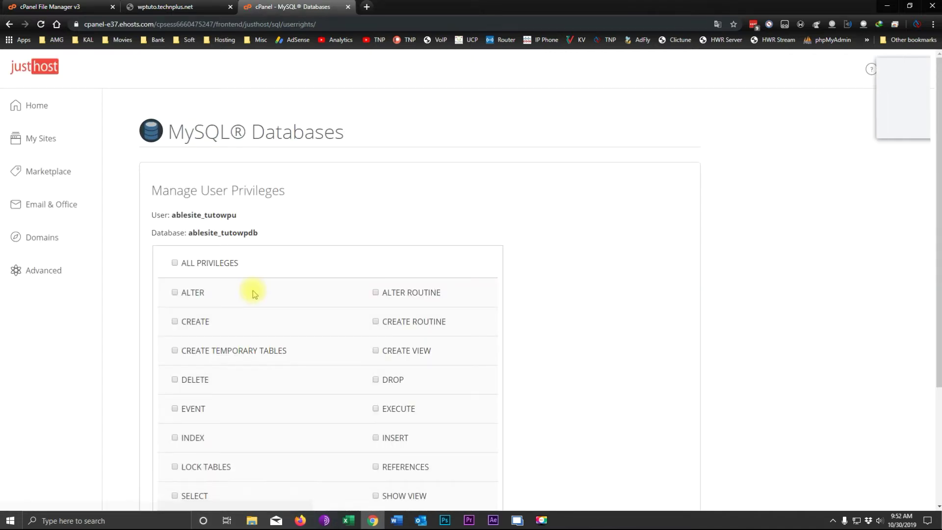
# Grant tutowpu ALL PRIVILEGES on tutowpdb and save the changes.
pyautogui.scroll(-3, 261, 278)
pyautogui.scroll(3, 259, 275)
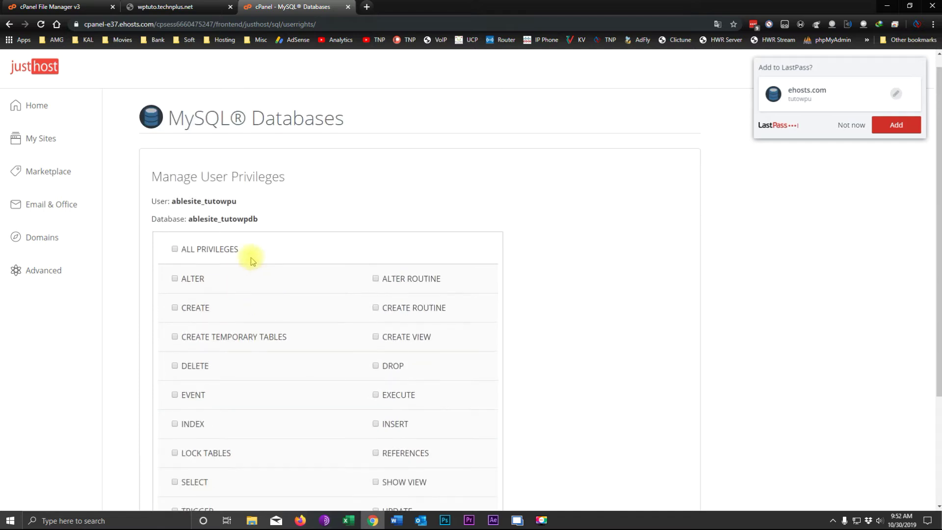
pyautogui.click(175, 250)
pyautogui.scroll(-3, 237, 267)
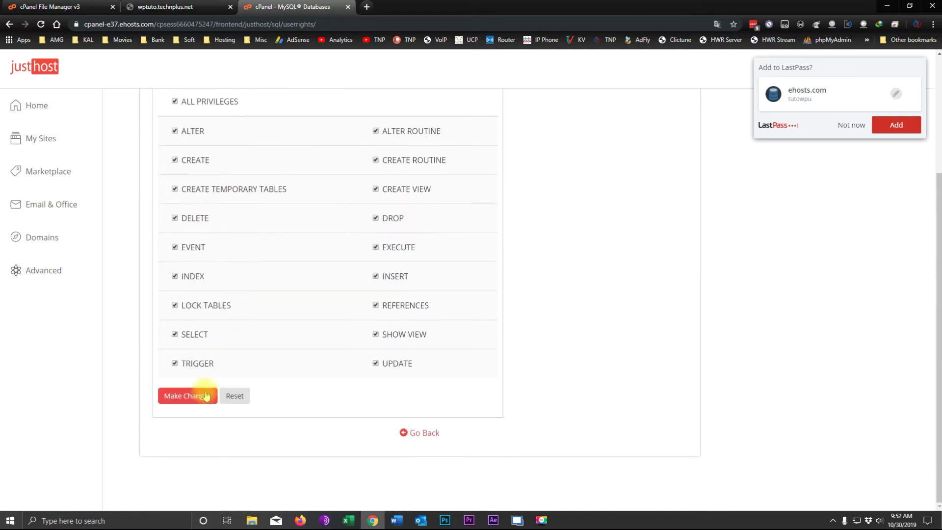
pyautogui.click(188, 394)
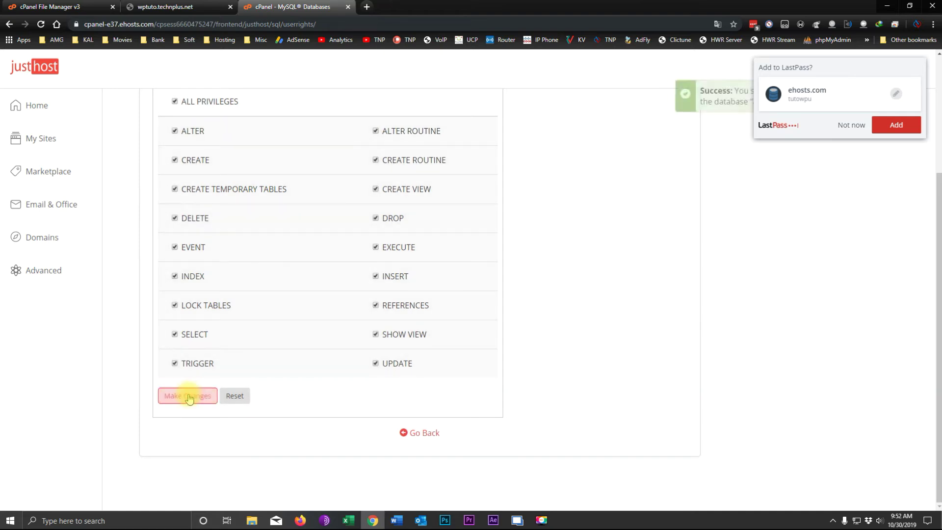
# Dismiss the LastPass prompt and reload the wptuto site, which now shows a cgi-bin index.
pyautogui.click(843, 127)
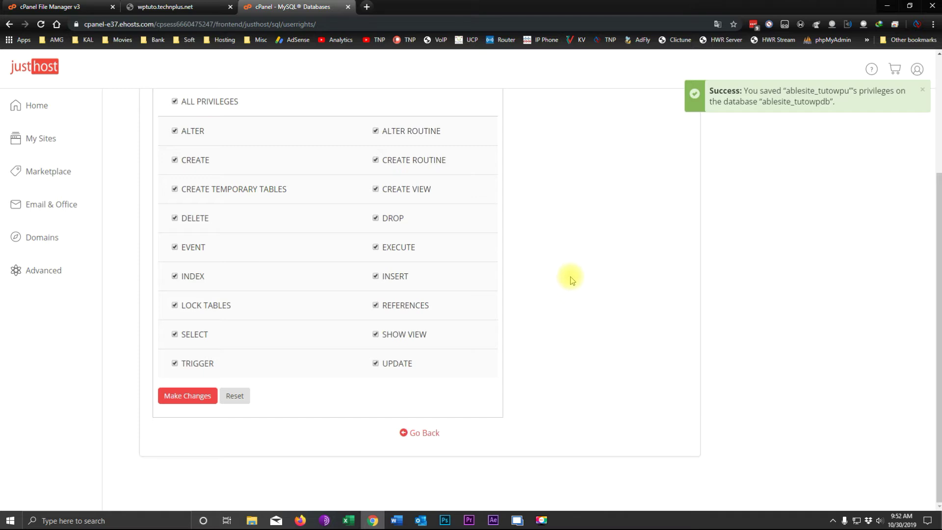
pyautogui.click(160, 7)
pyautogui.click(41, 24)
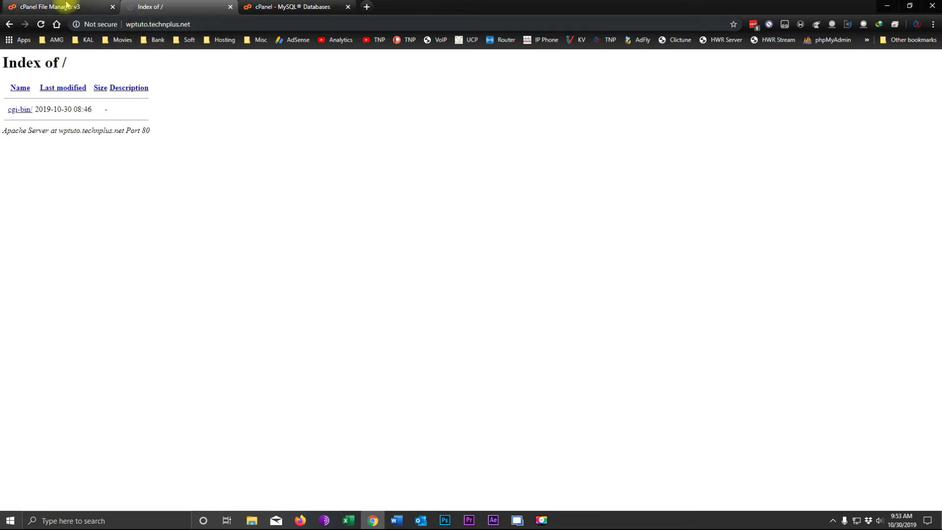
# Go back to the File Manager on the wptuto folder and bring up the Windows Start menu.
pyautogui.click(65, 7)
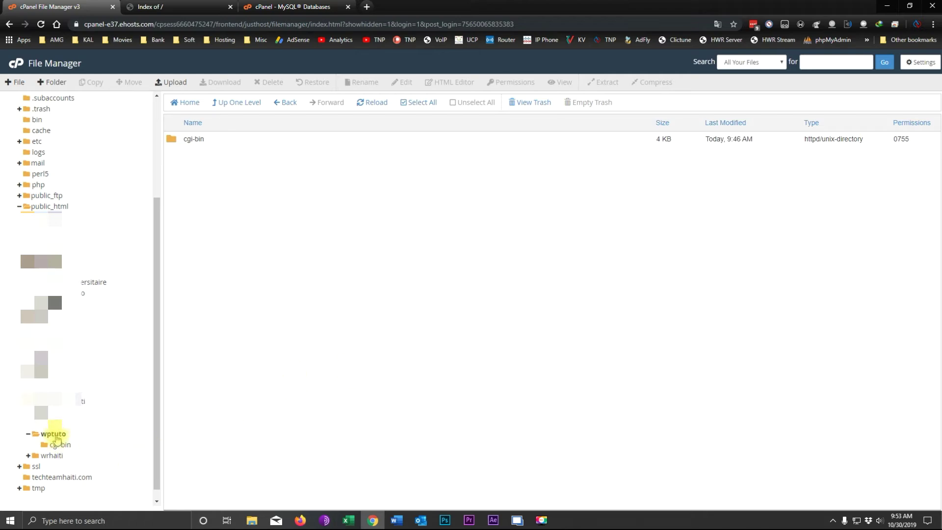
pyautogui.click(9, 520)
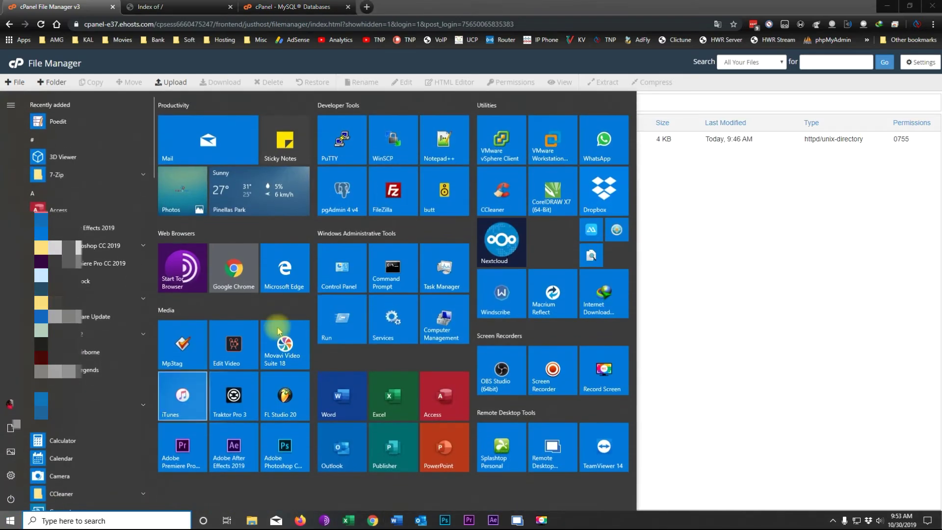
# Launch FileZilla and connect to the saved 'main' site from Site Manager, then return to Chrome.
pyautogui.click(385, 197)
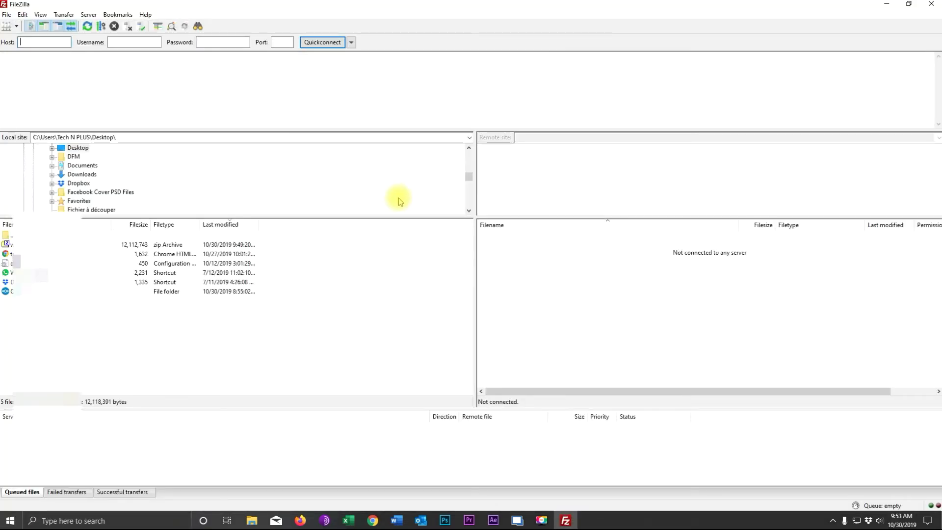
pyautogui.click(7, 15)
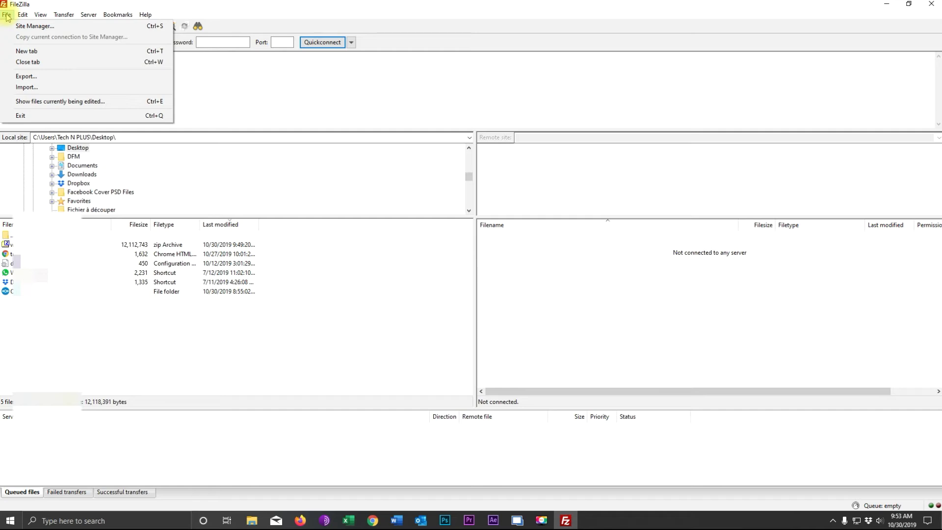
pyautogui.click(27, 25)
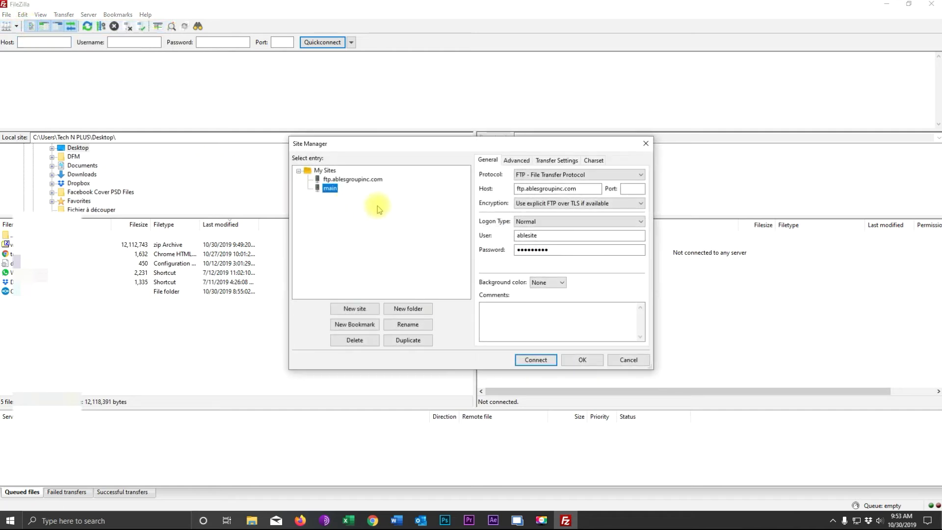
pyautogui.doubleClick(329, 188)
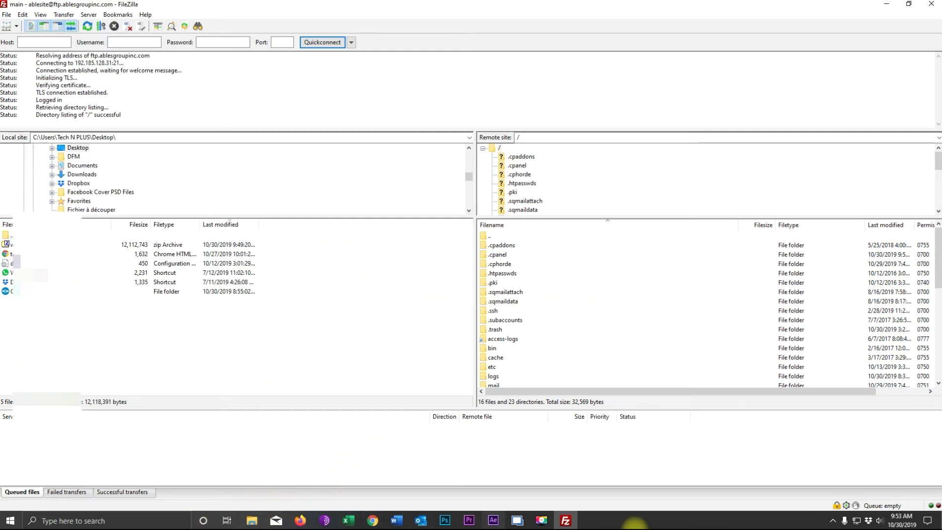
pyautogui.click(375, 519)
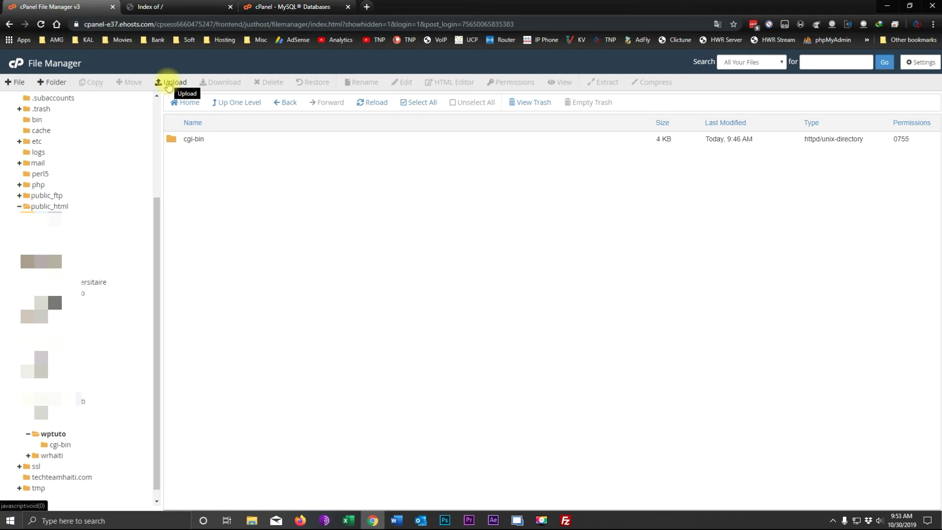
# Upload wordpress-5.2.4.zip from the Desktop into the wptuto folder, then switch to FileZilla.
pyautogui.click(171, 84)
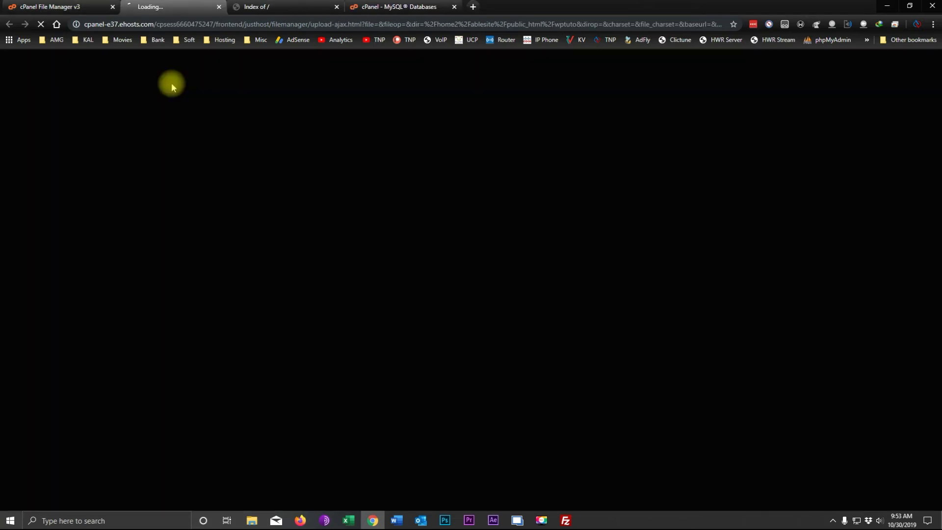
pyautogui.click(471, 221)
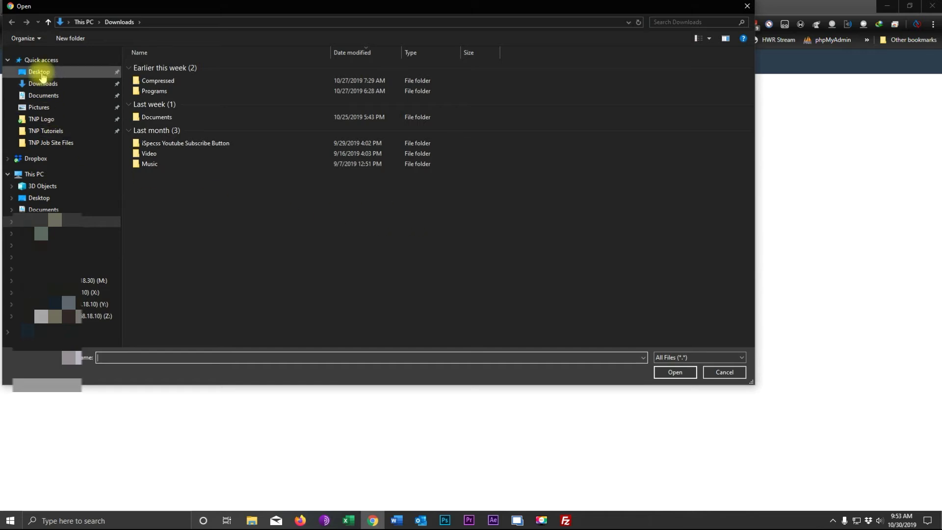
pyautogui.click(40, 72)
pyautogui.click(162, 200)
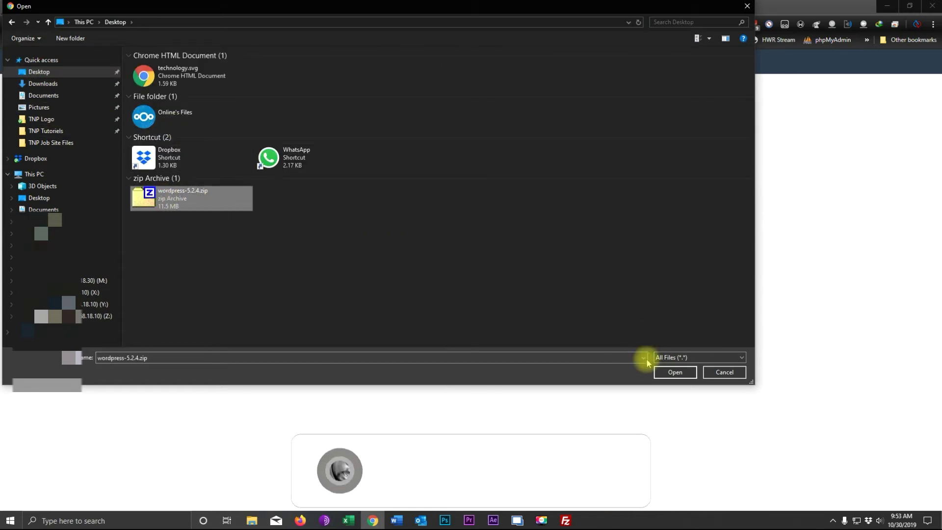
pyautogui.click(673, 372)
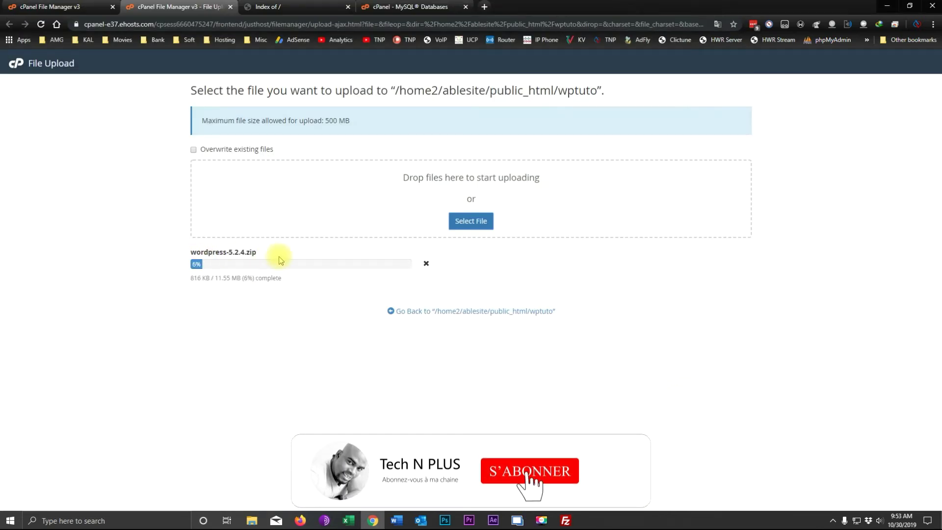
pyautogui.click(565, 521)
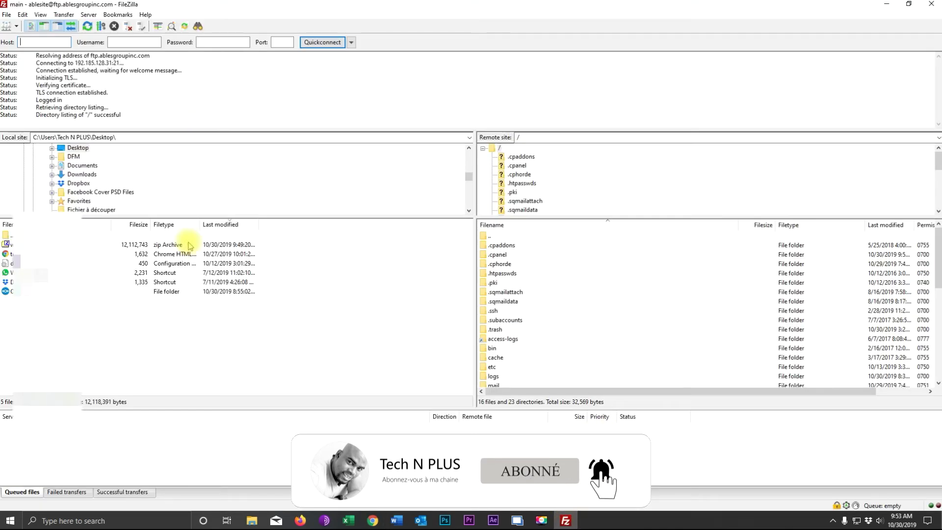
# Browse FileZilla's remote side to /public_html/wptuto, select the local wordpress-5.2.4.zip, then minimize FileZilla.
pyautogui.scroll(-4, 498, 302)
pyautogui.doubleClick(500, 310)
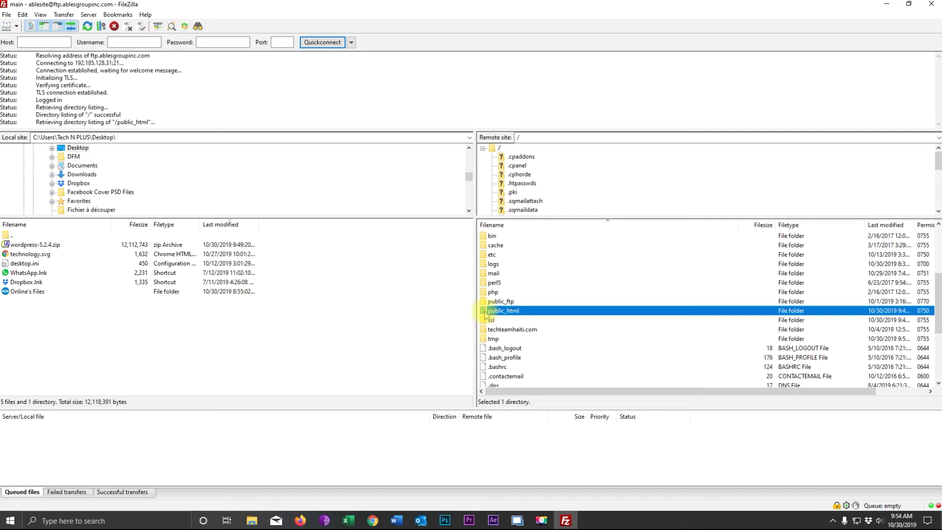
pyautogui.scroll(-4, 704, 309)
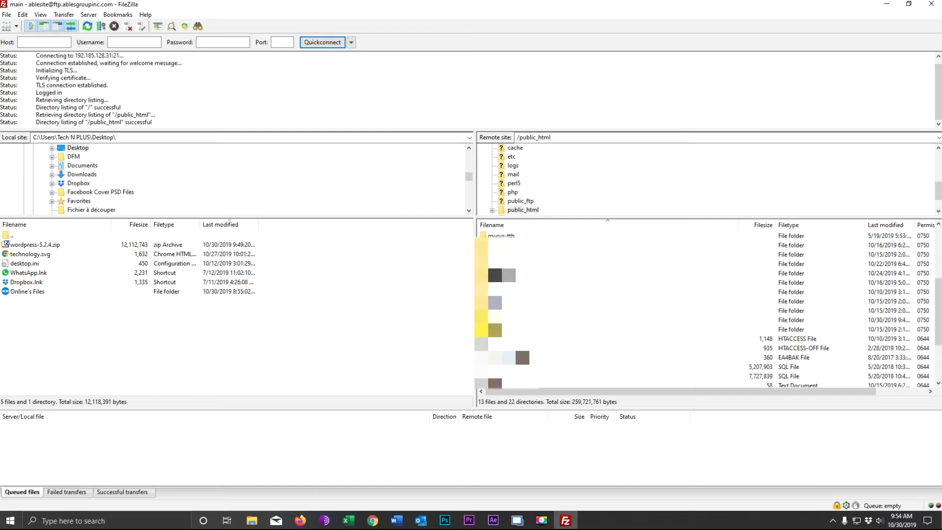
pyautogui.doubleClick(515, 319)
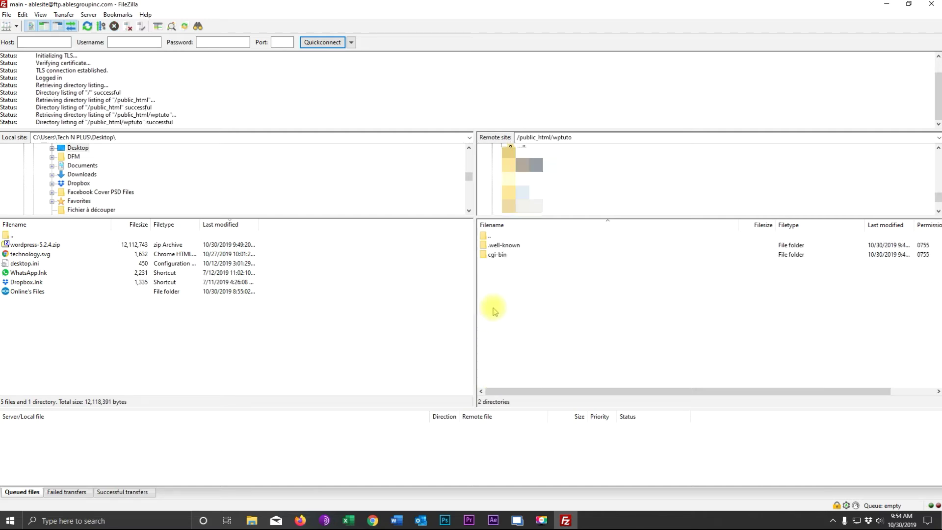
pyautogui.click(16, 245)
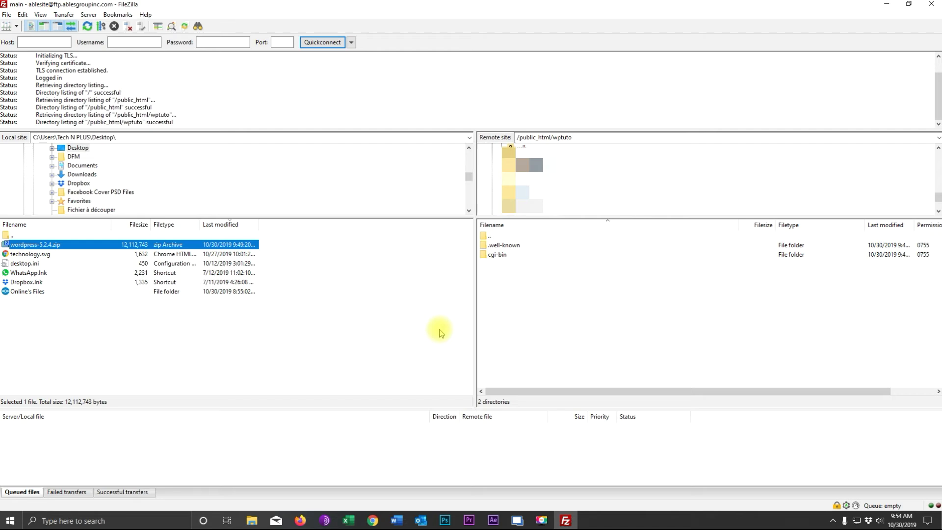
pyautogui.click(885, 4)
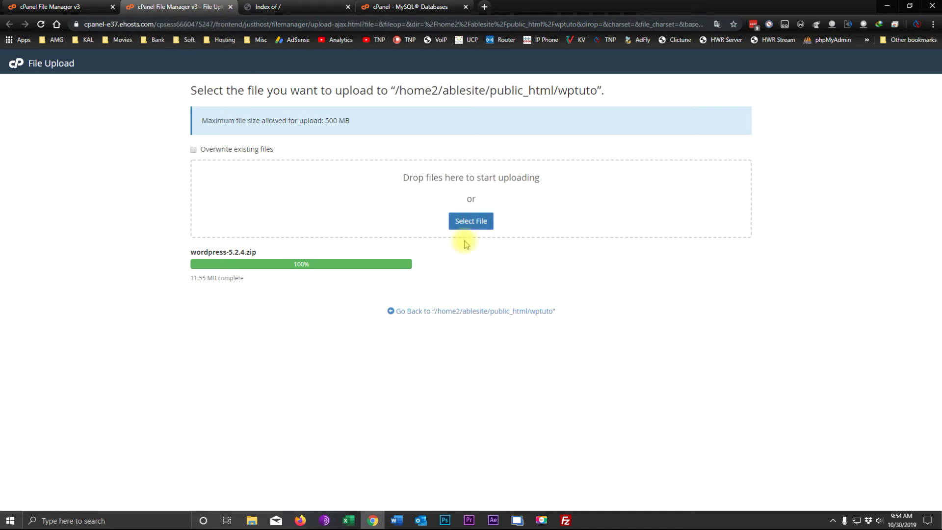
# Return to the wptuto listing and choose Extract on wordpress-5.2.4.zip.
pyautogui.click(462, 313)
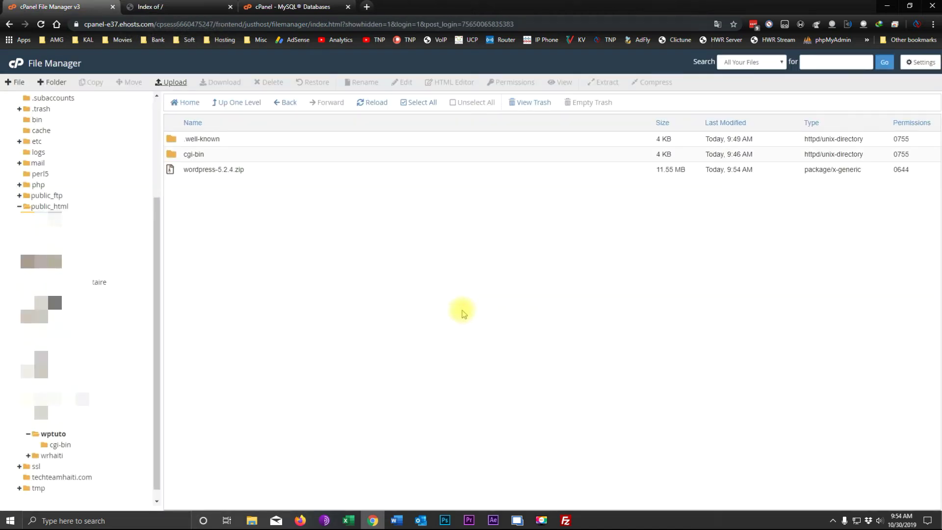
pyautogui.click(204, 170)
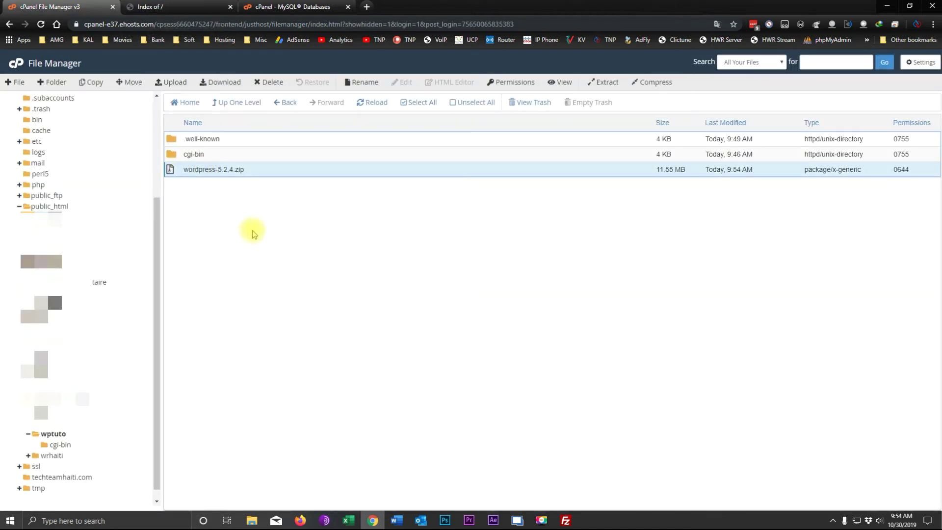
pyautogui.rightClick(204, 168)
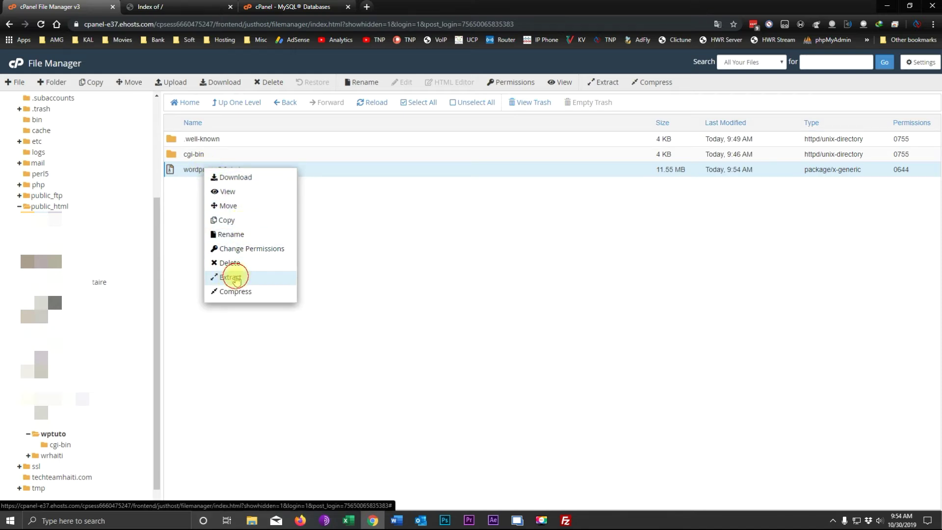
pyautogui.click(231, 277)
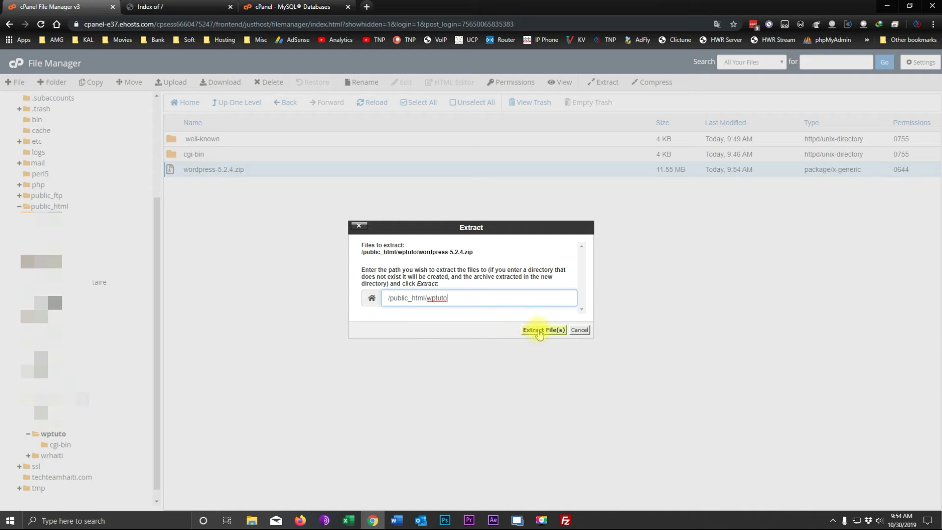
# Extract wordpress-5.2.4.zip into /public_html/wptuto and close the Extraction Results dialog.
pyautogui.click(540, 330)
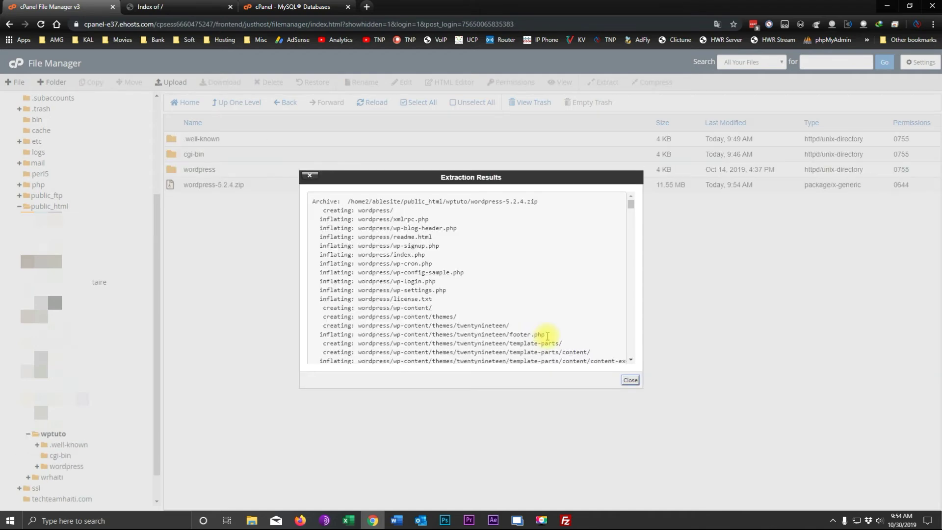
pyautogui.click(630, 381)
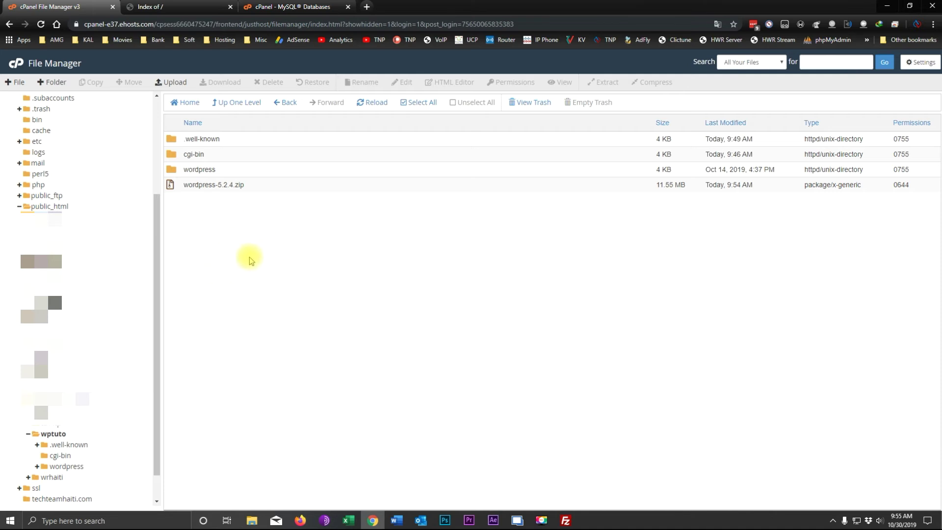
# Move all files from wp-admin through xmlrpc.php out of the wordpress folder into /public_html/wptuto.
pyautogui.doubleClick(171, 170)
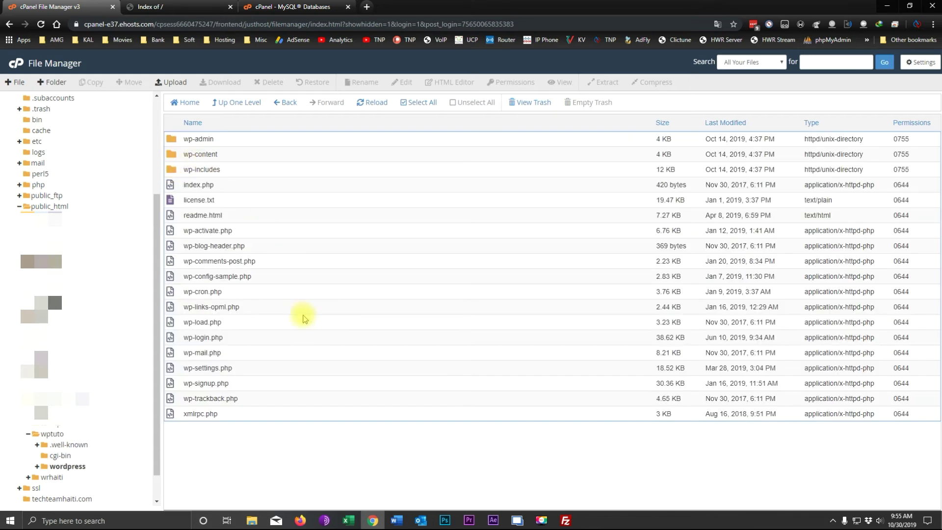
pyautogui.click(199, 138)
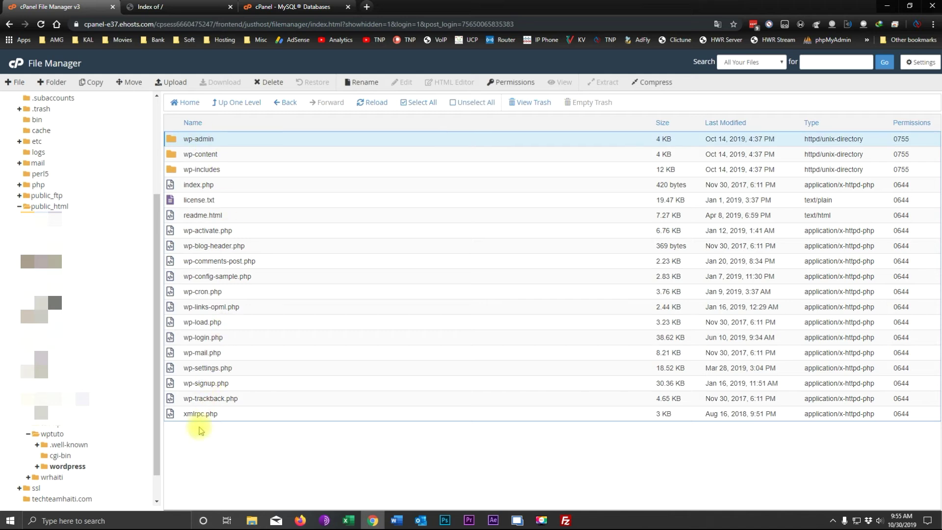
pyautogui.keyDown('shift'); pyautogui.click(204, 414); pyautogui.keyUp('shift')
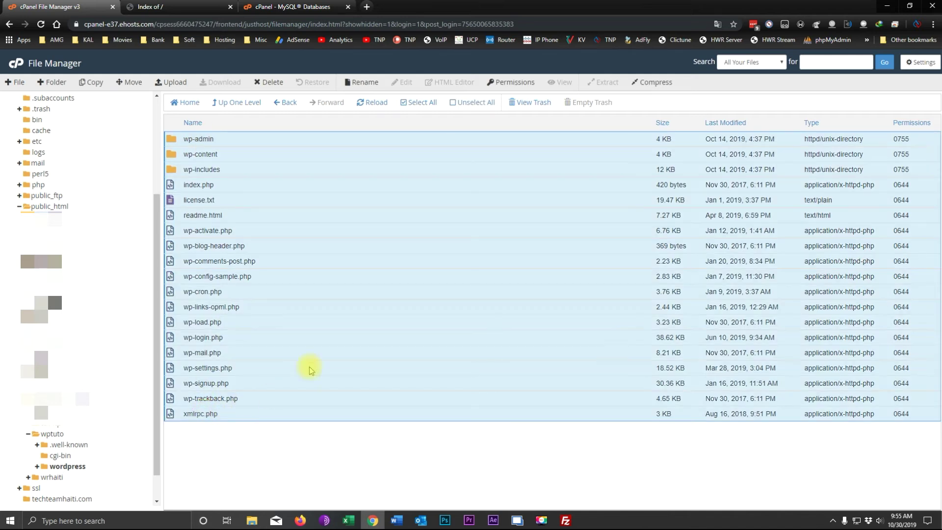
pyautogui.rightClick(205, 142)
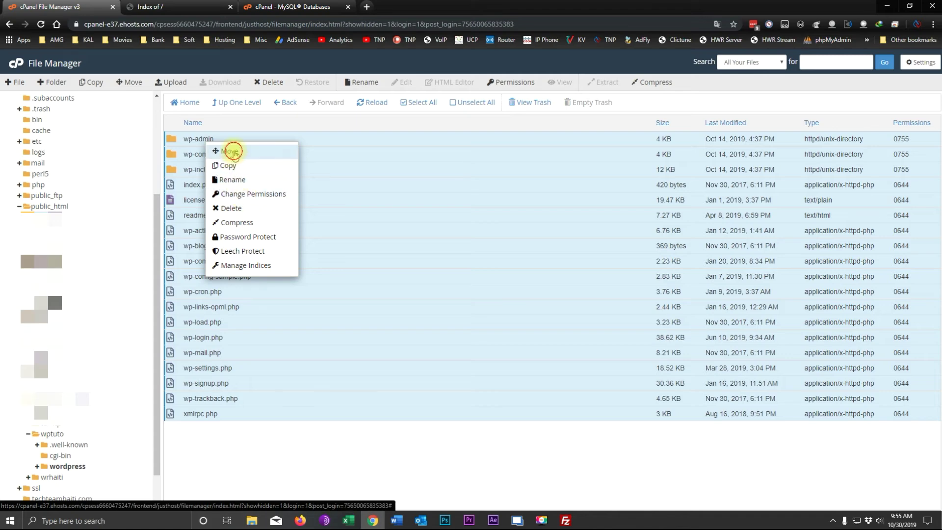
pyautogui.click(233, 152)
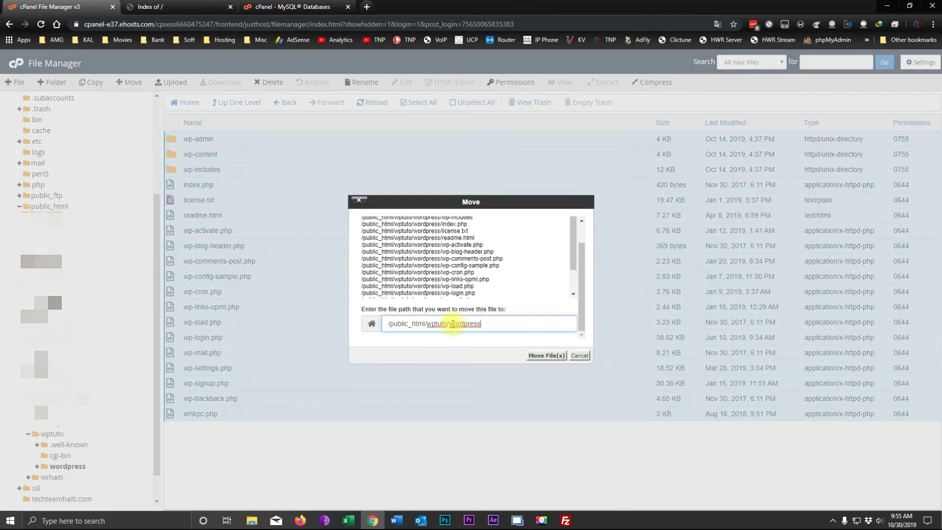
pyautogui.moveTo(449, 324); pyautogui.dragTo(515, 323)
pyautogui.press('BackSpace')
pyautogui.press('BackSpace')
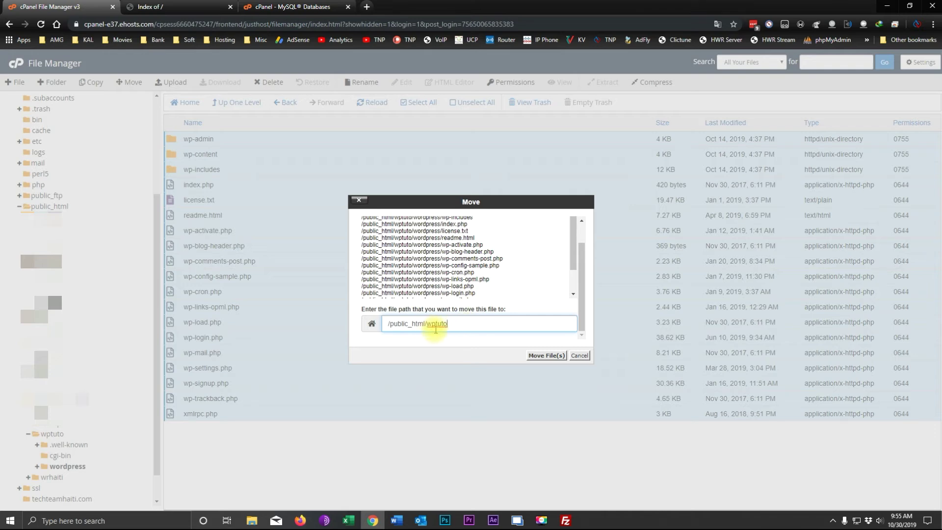
pyautogui.click(546, 356)
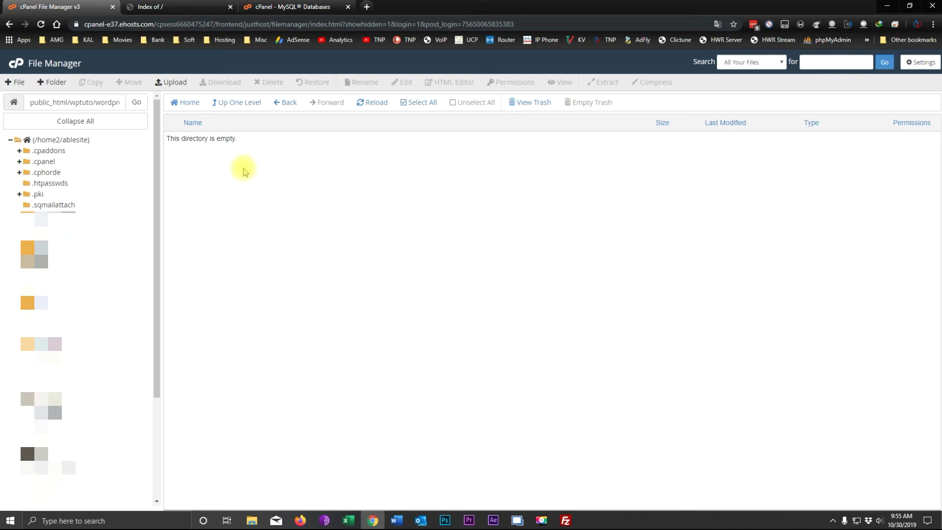
# Delete the empty wordpress folder from wptuto.
pyautogui.scroll(-1, 82, 425)
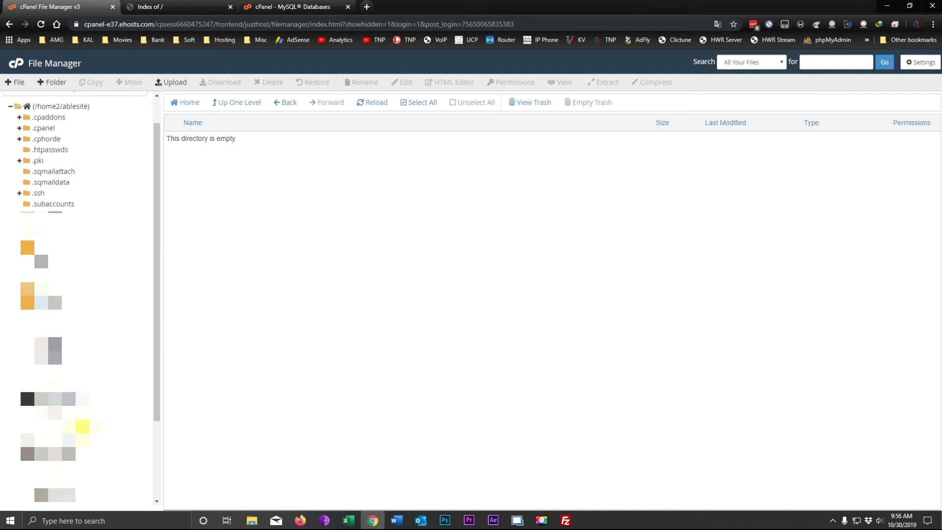
pyautogui.scroll(-2, 82, 425)
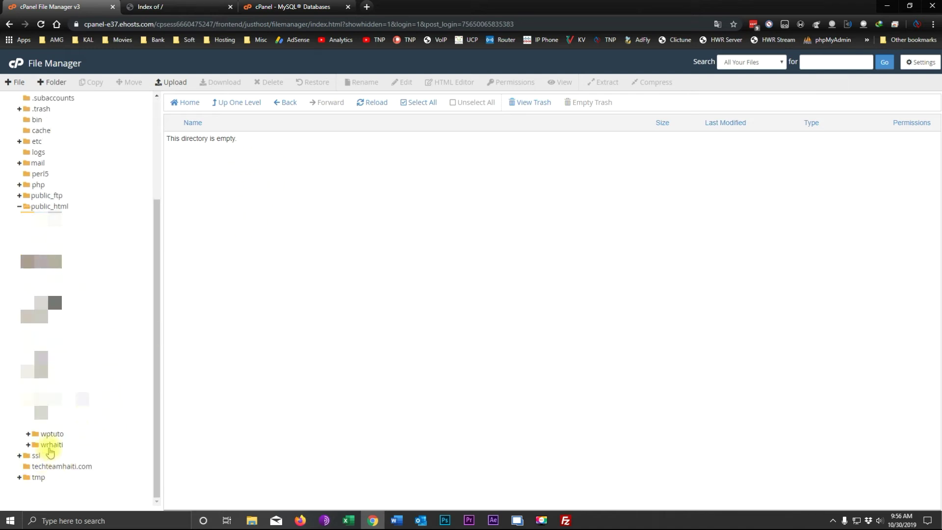
pyautogui.click(41, 436)
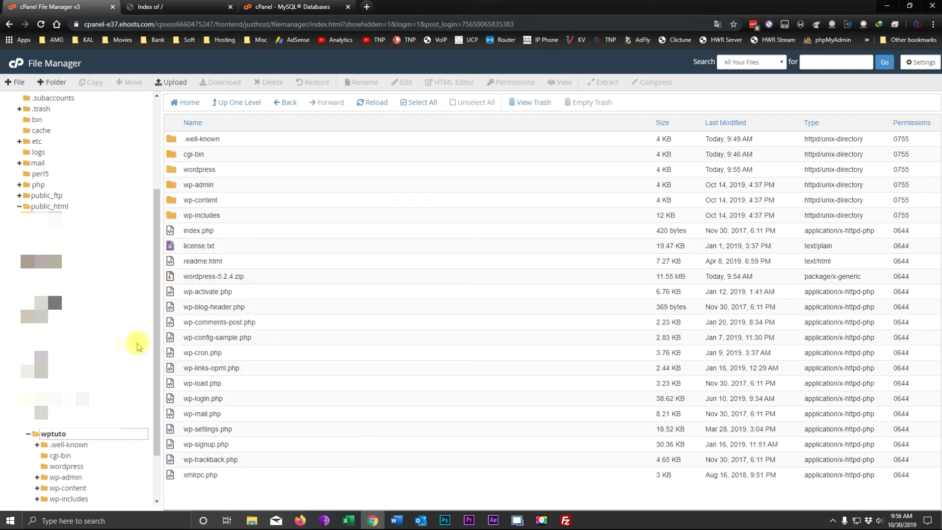
pyautogui.click(200, 170)
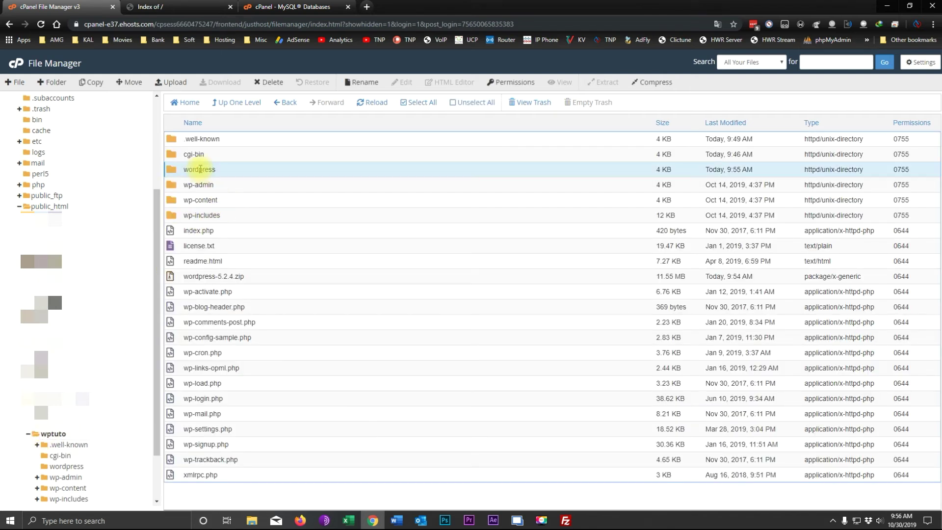
pyautogui.rightClick(200, 169)
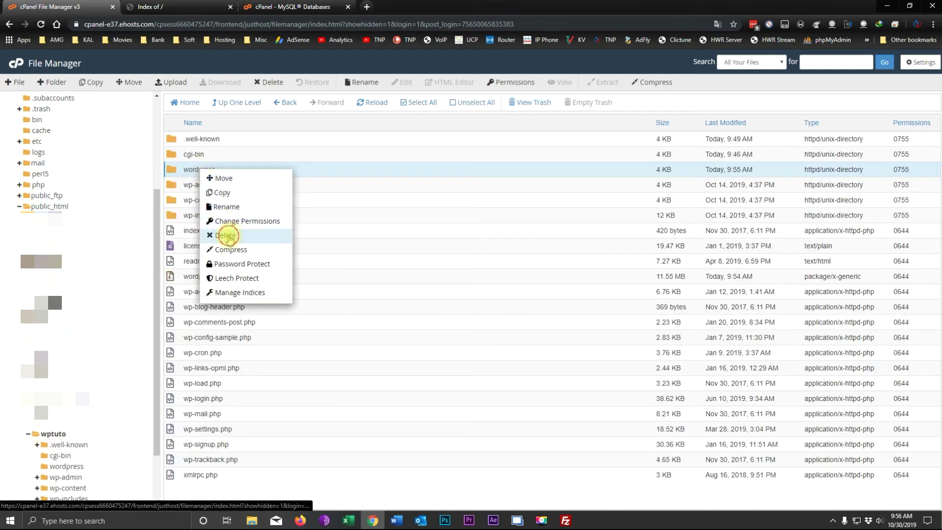
pyautogui.click(228, 236)
pyautogui.click(553, 311)
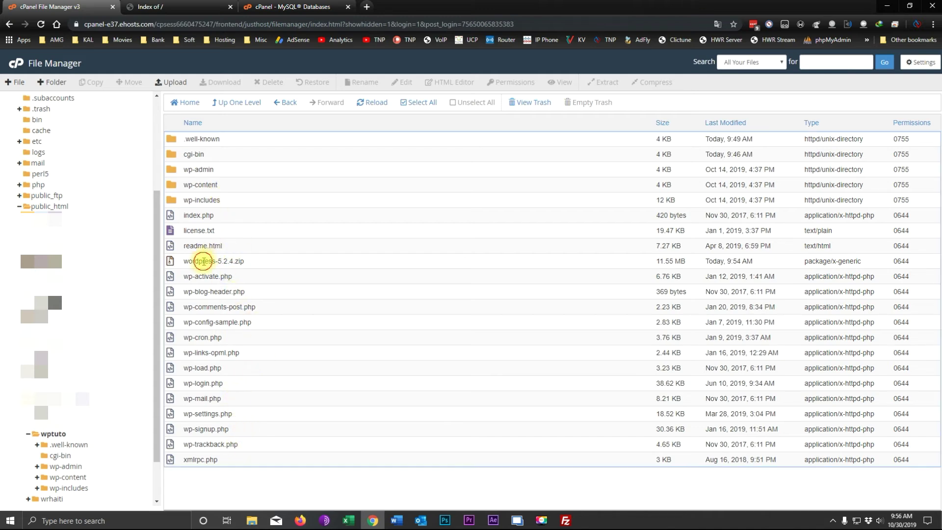
# Delete the wordpress-5.2.4.zip archive from wptuto.
pyautogui.click(204, 261)
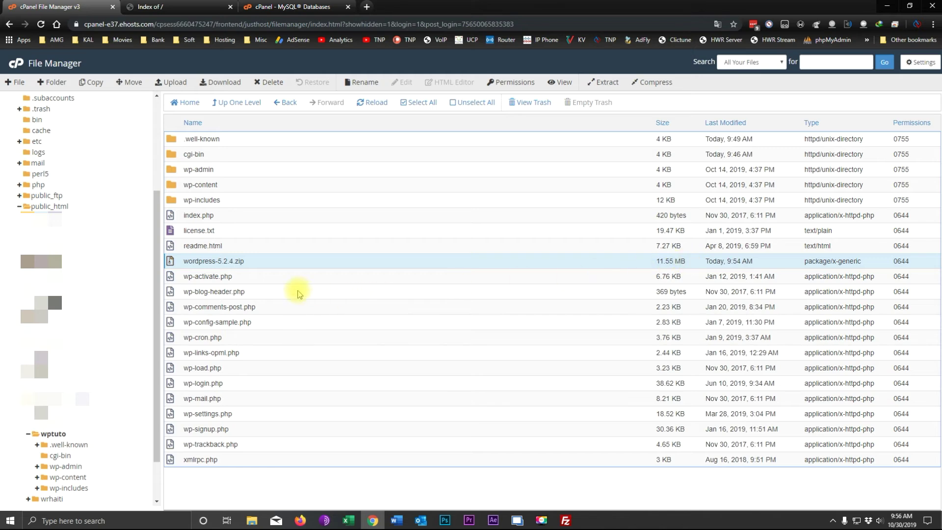
pyautogui.rightClick(220, 263)
pyautogui.click(236, 359)
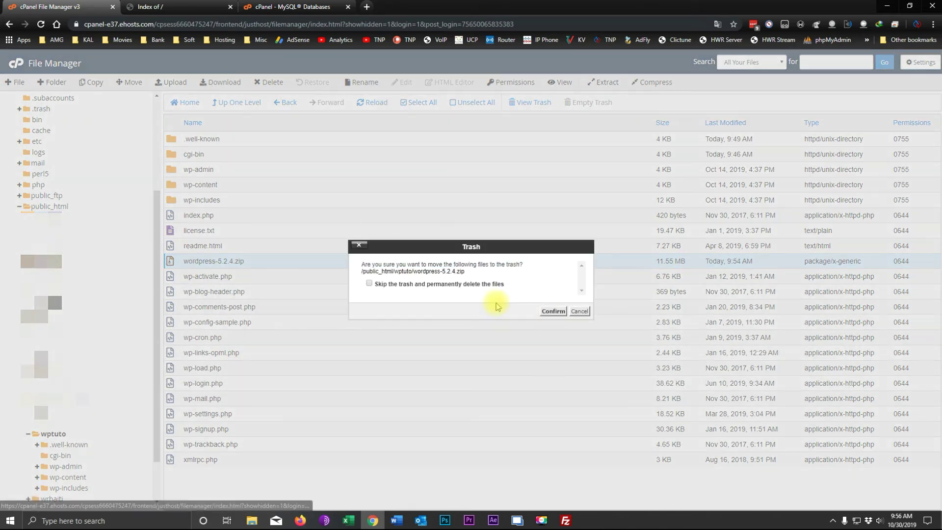
pyautogui.click(551, 310)
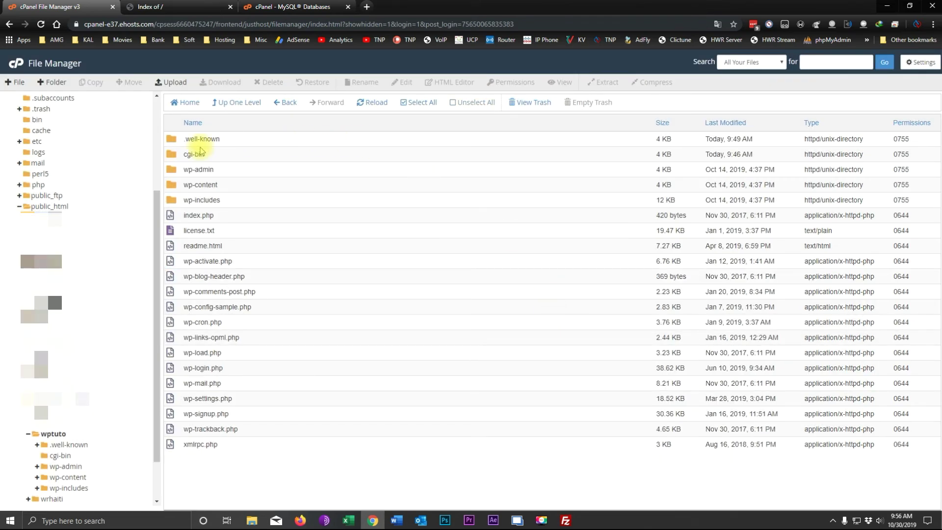
# Reload the wptuto.technplus.net tab, keep English (United States), and proceed to the database details welcome page.
pyautogui.click(159, 7)
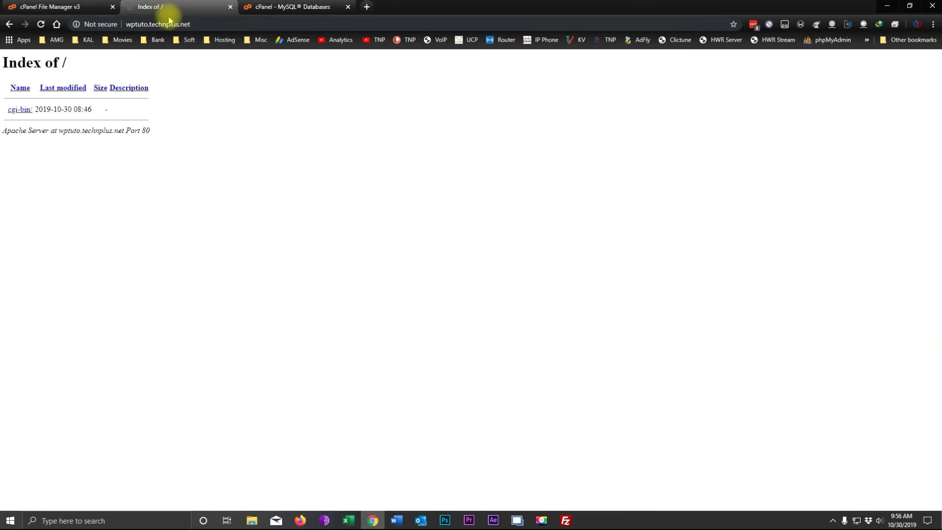
pyautogui.click(41, 25)
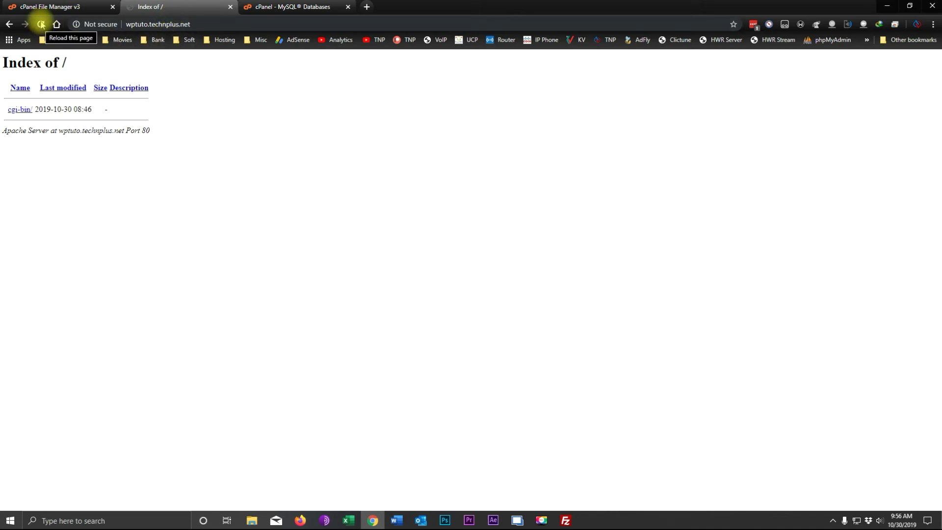
pyautogui.click(41, 25)
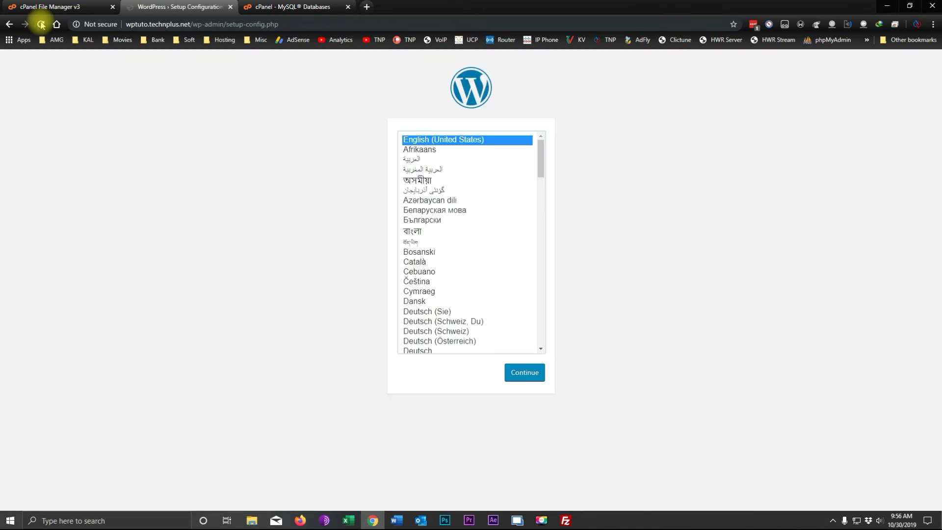
pyautogui.click(522, 374)
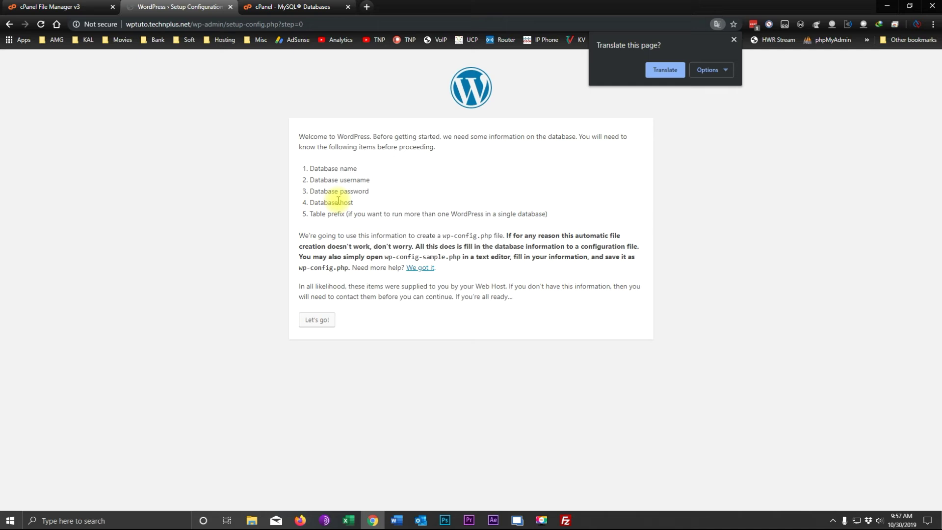
pyautogui.click(317, 321)
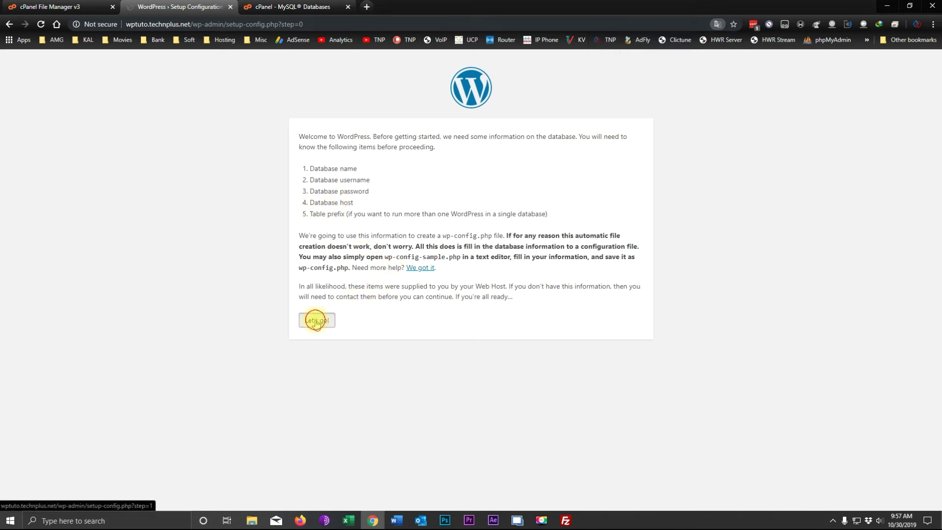
# Replace the default 'wordpress' database name with the new database's name.
pyautogui.click(430, 162)
pyautogui.doubleClick(406, 165)
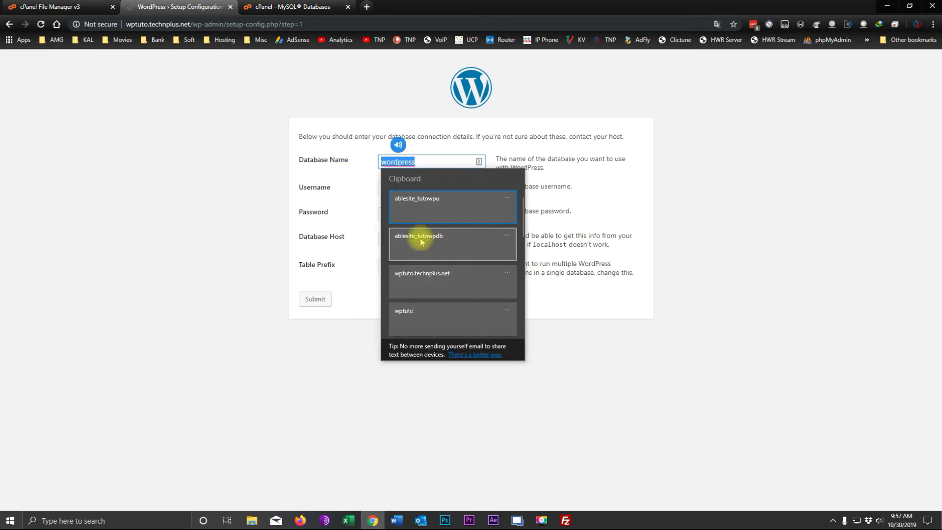
pyautogui.click(420, 241)
pyautogui.doubleClick(406, 167)
pyautogui.click(422, 165)
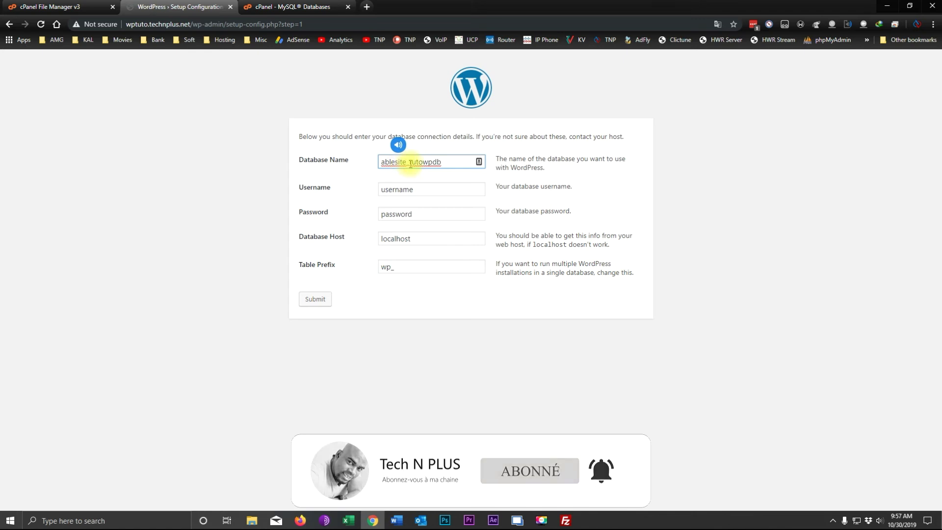
# Paste the database username from clipboard history and enter the database password.
pyautogui.doubleClick(433, 188)
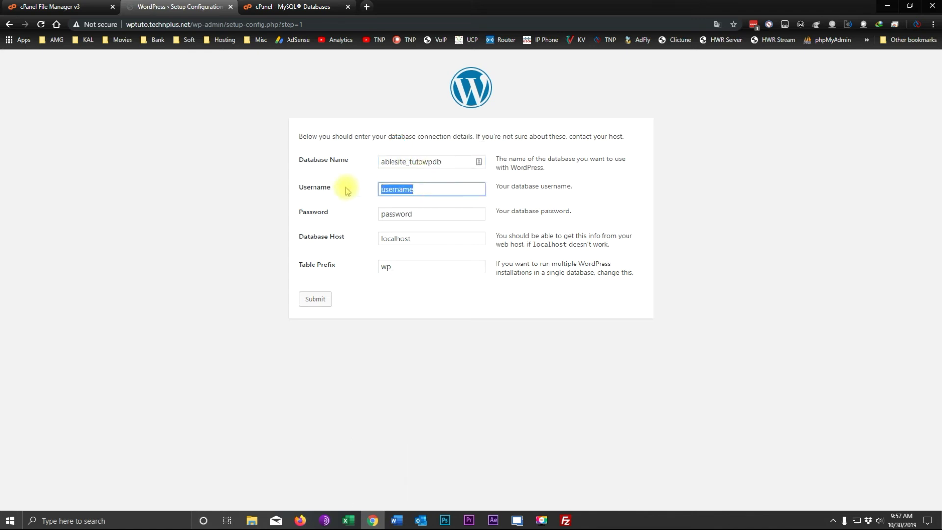
pyautogui.press('BackSpace')
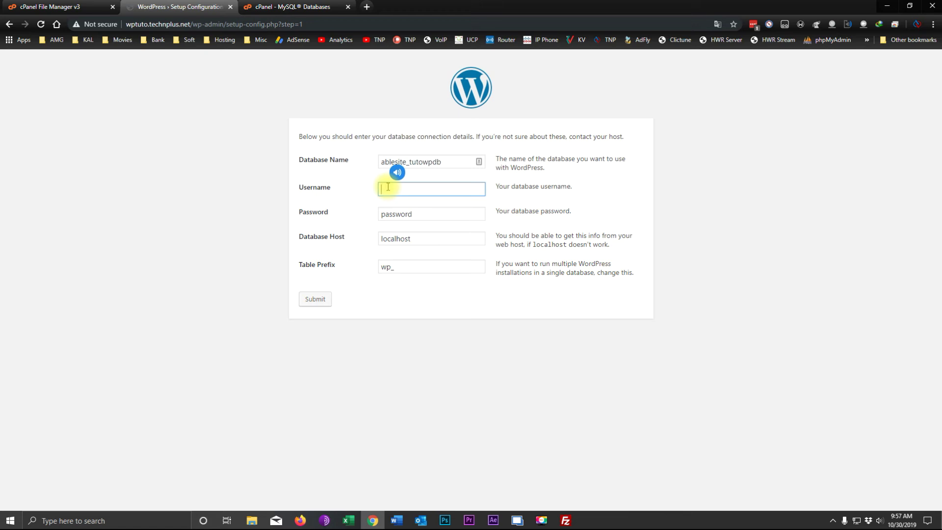
pyautogui.press('super+v')
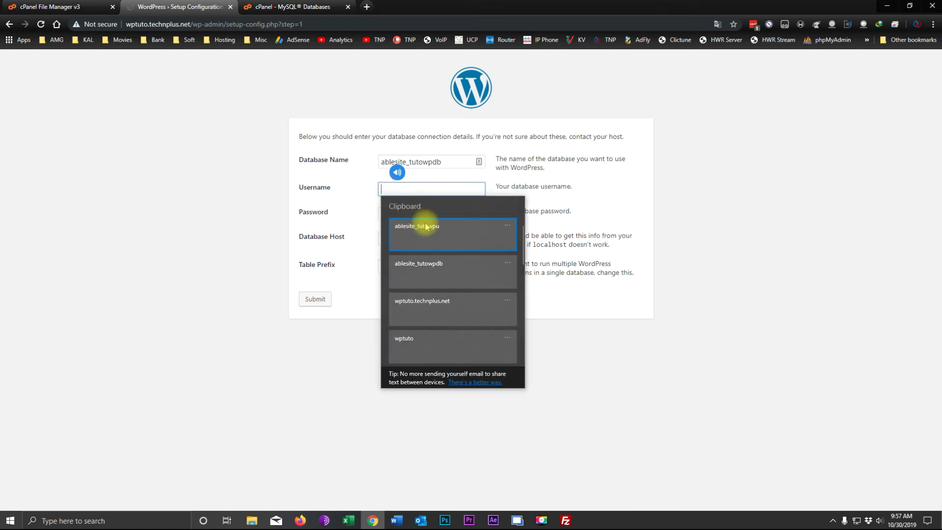
pyautogui.click(425, 225)
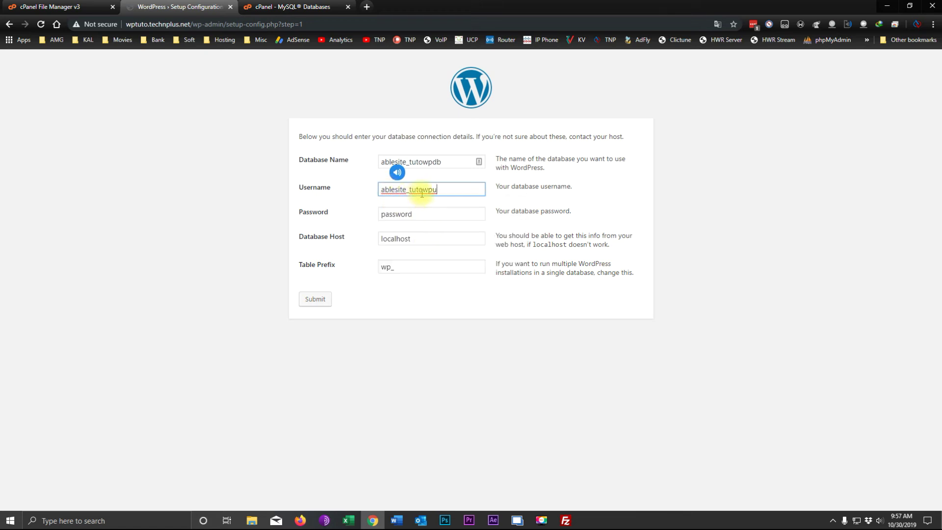
pyautogui.click(421, 213)
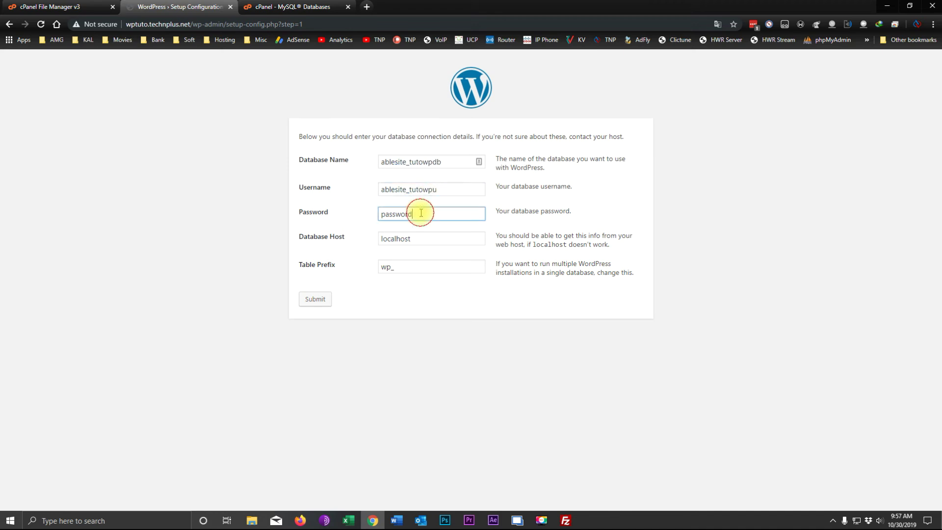
pyautogui.doubleClick(421, 213)
pyautogui.write('12345')
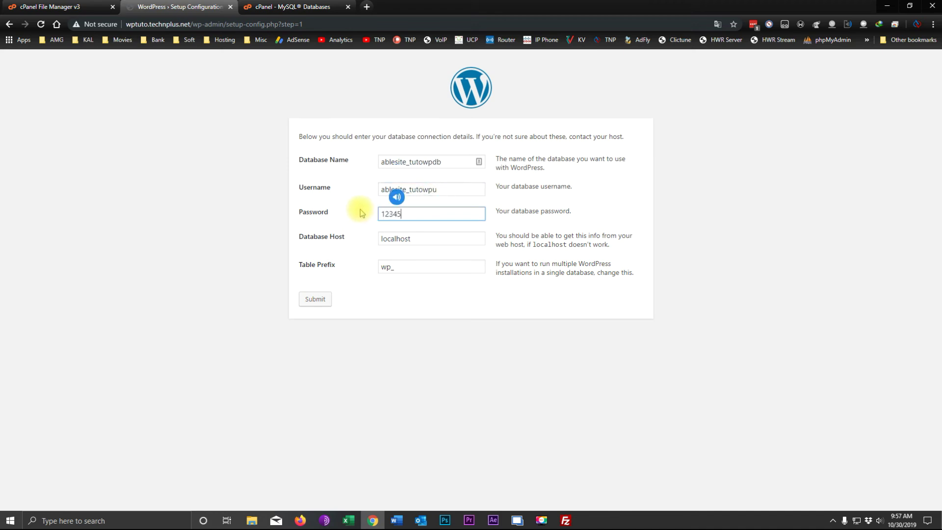
pyautogui.write('678')
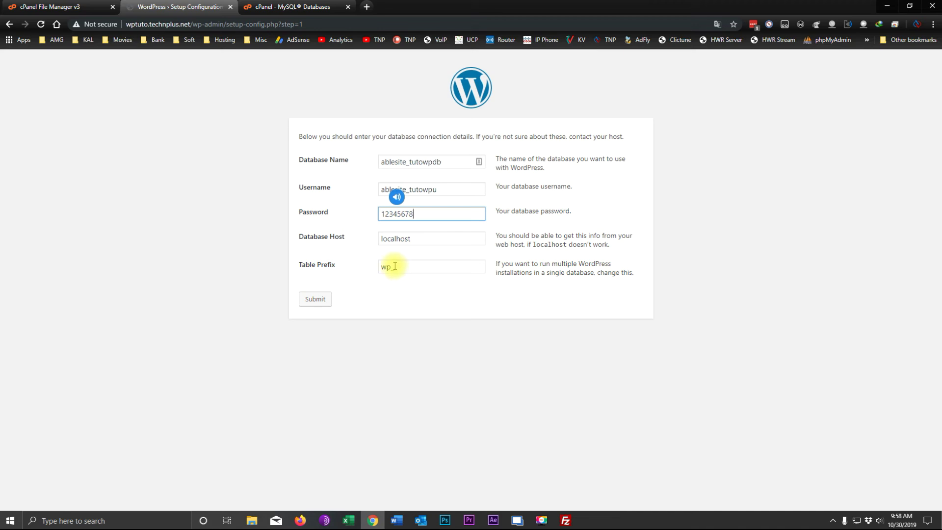
# Change the table prefix from wp_ to tnp_ and submit the connection details.
pyautogui.doubleClick(384, 266)
pyautogui.write('tnp_')
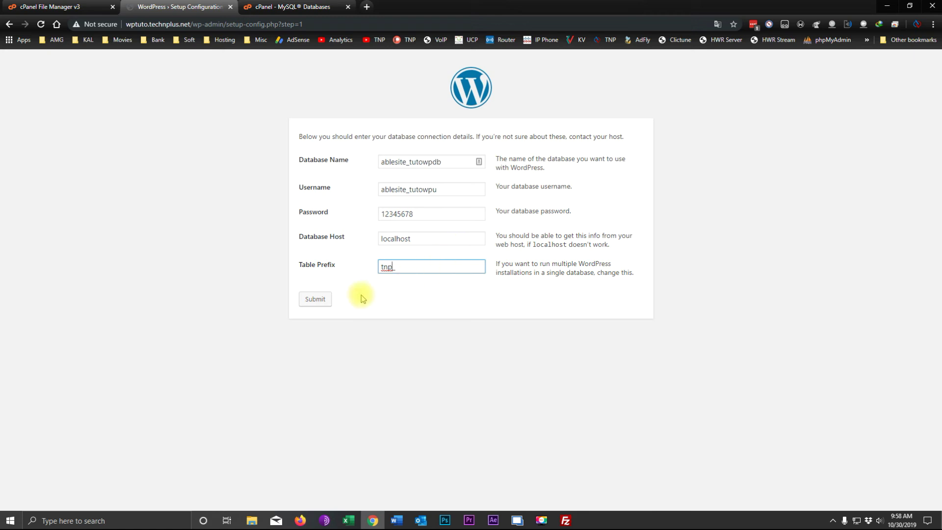
pyautogui.click(315, 300)
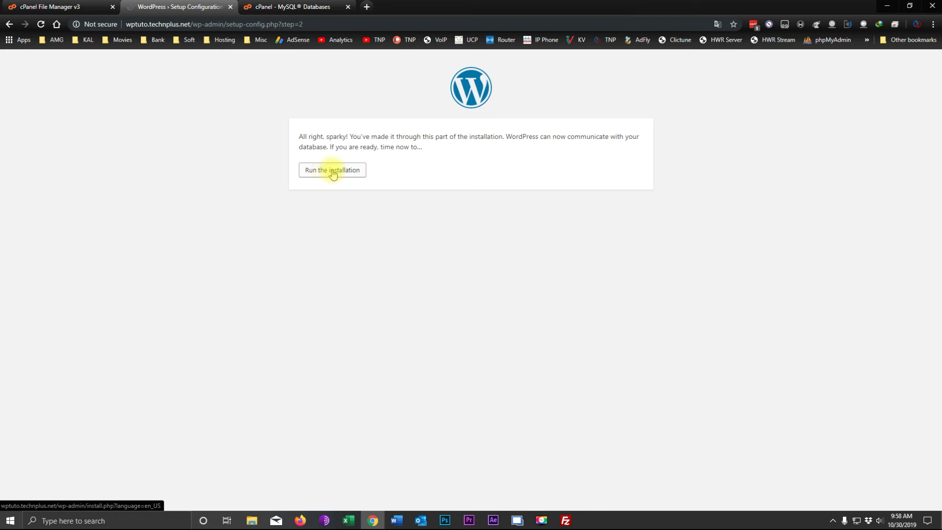
# Start the installation and enter the site title 'TNP WordPress Tuto'.
pyautogui.click(332, 172)
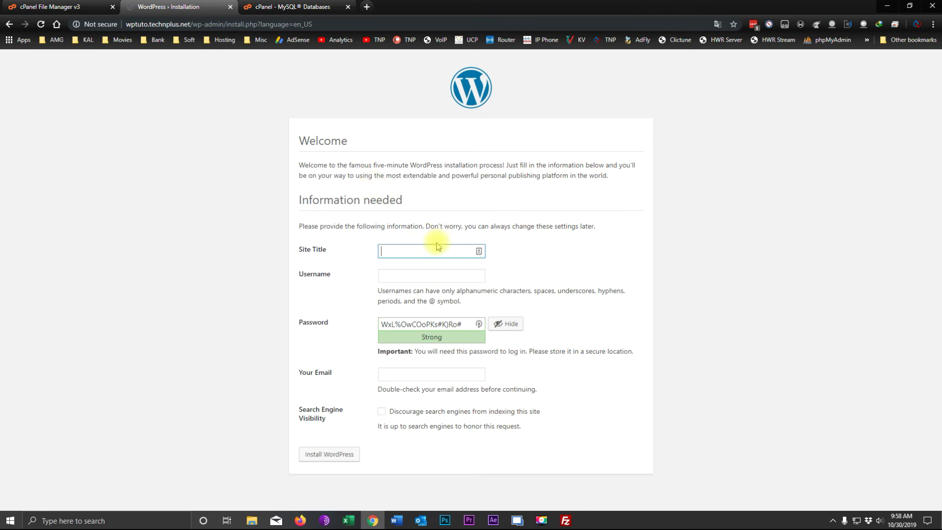
pyautogui.write('TNP ')
pyautogui.write('WordPres')
pyautogui.write('s ')
pyautogui.write('s Tur')
pyautogui.press('BackSpace')
pyautogui.write('to')
# Fill in the admin username, a confirmed weak password and the contact e-mail, then install WordPress.
pyautogui.click(408, 269)
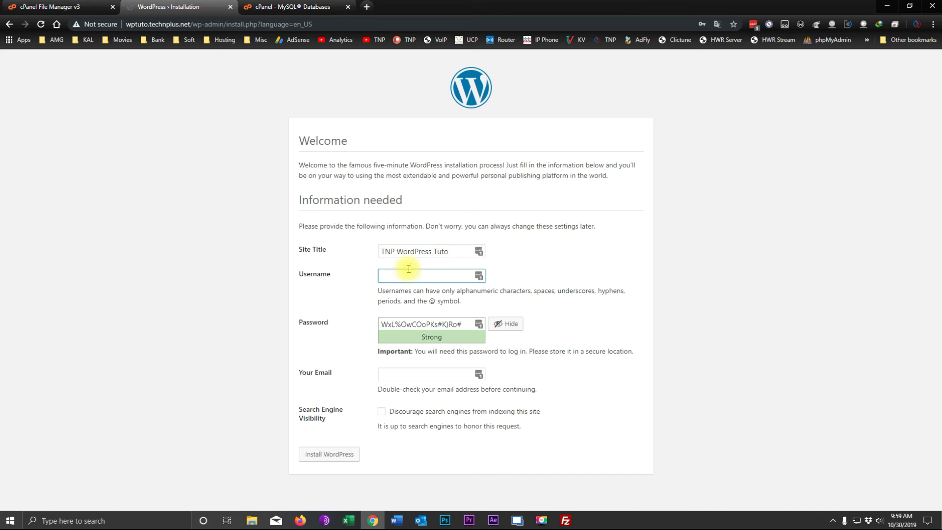
pyautogui.write('np')
pyautogui.click(463, 323)
pyautogui.moveTo(441, 324); pyautogui.dragTo(351, 324)
pyautogui.write('12')
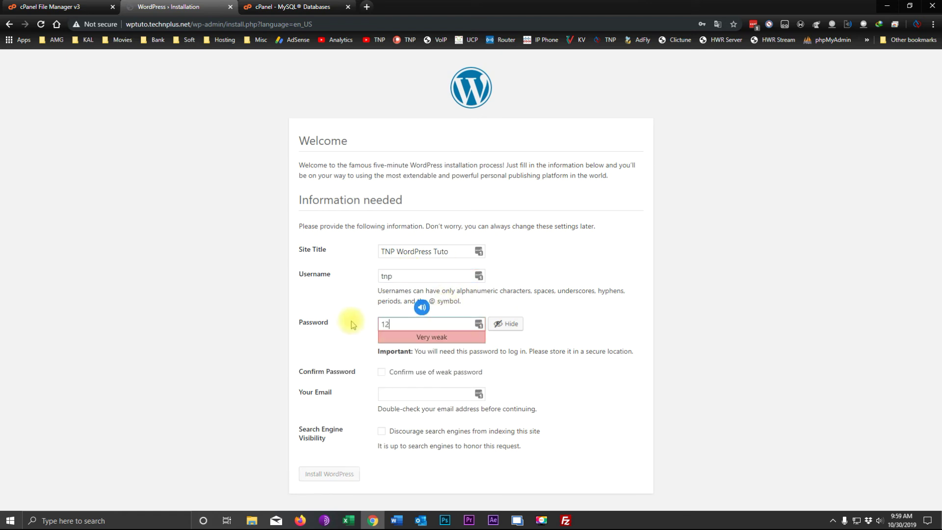
pyautogui.write('345678')
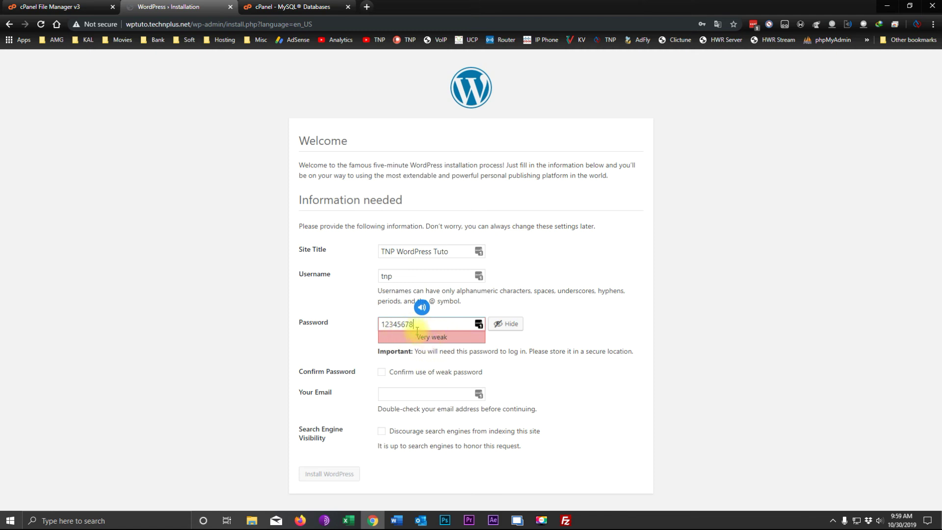
pyautogui.click(381, 372)
pyautogui.click(401, 394)
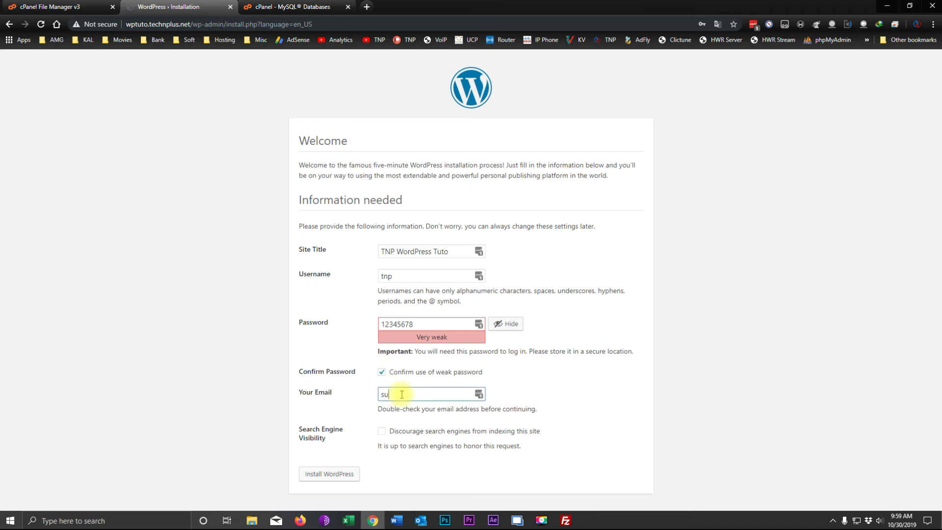
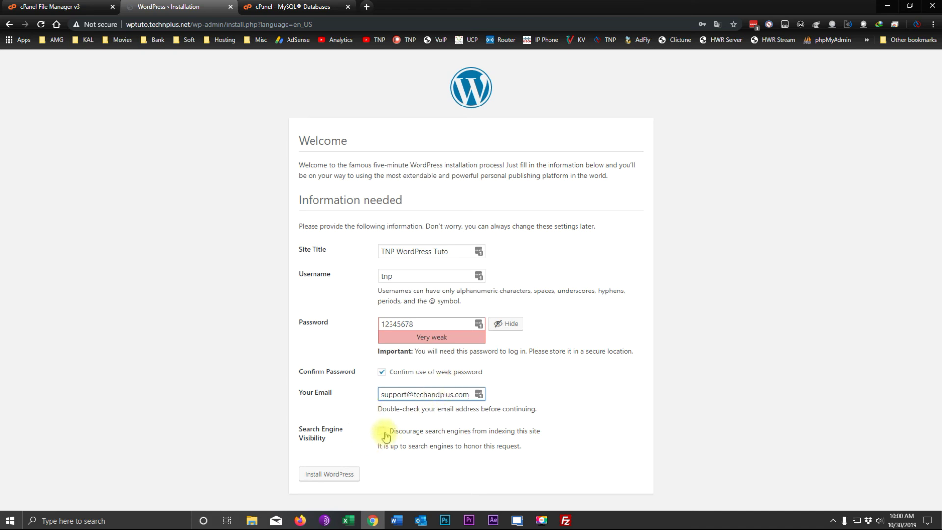
pyautogui.click(329, 475)
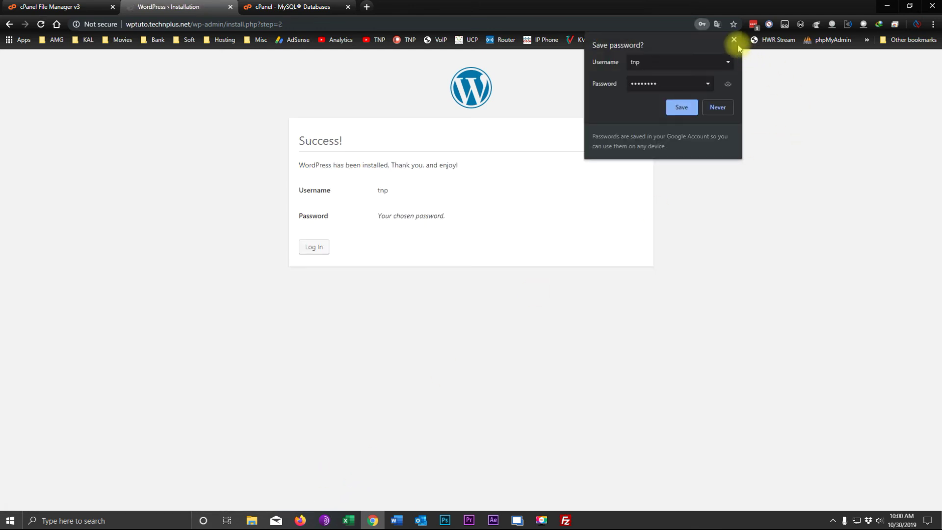
# Log in with the new admin username and password, declining the browser and LastPass password-saving prompts.
pyautogui.click(734, 39)
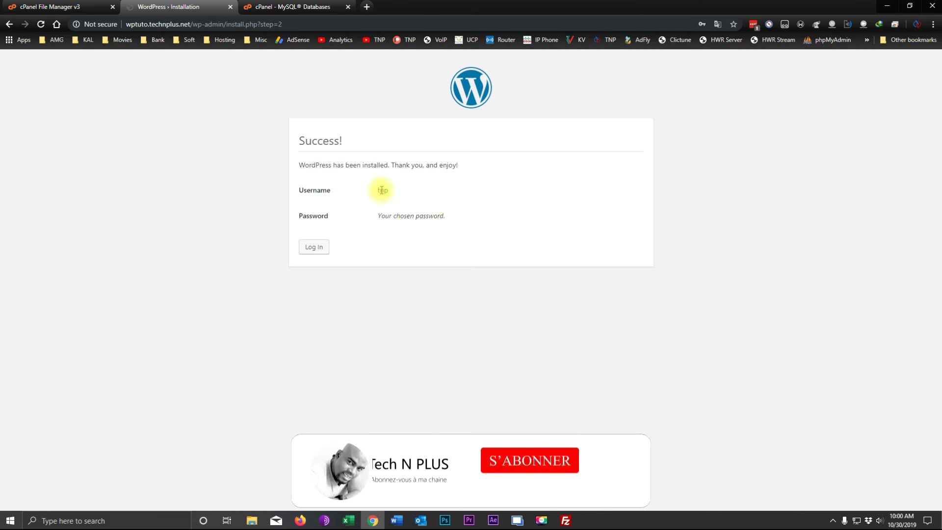
pyautogui.click(315, 248)
pyautogui.click(420, 214)
pyautogui.write('tnp')
pyautogui.press('Tab')
pyautogui.write('••••••••')
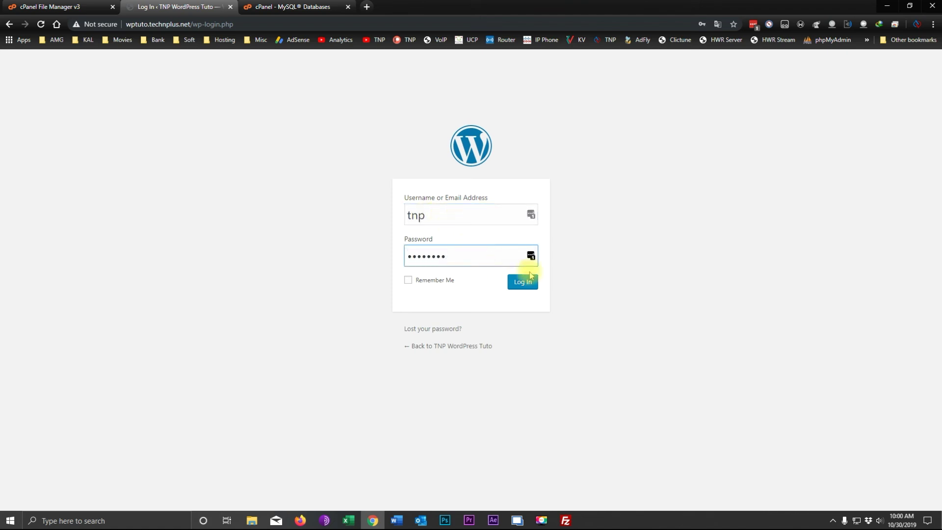
pyautogui.click(523, 285)
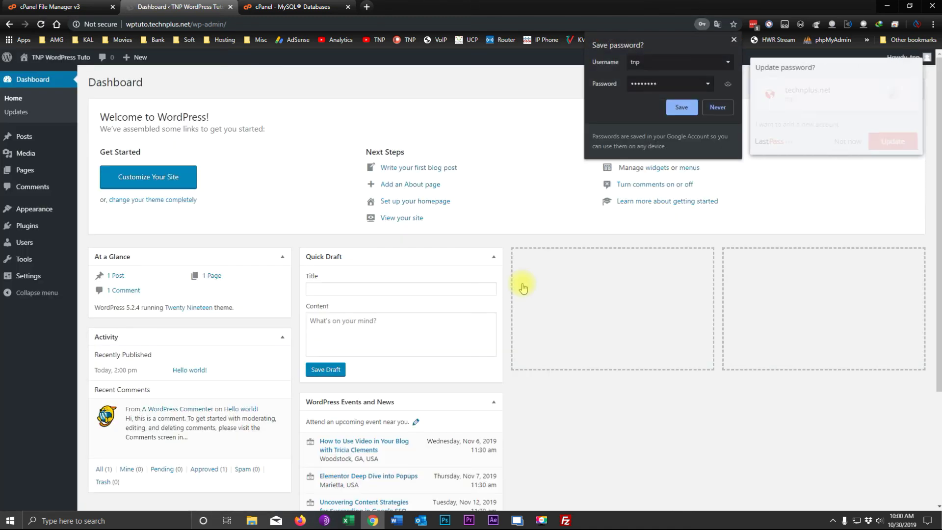
pyautogui.click(734, 42)
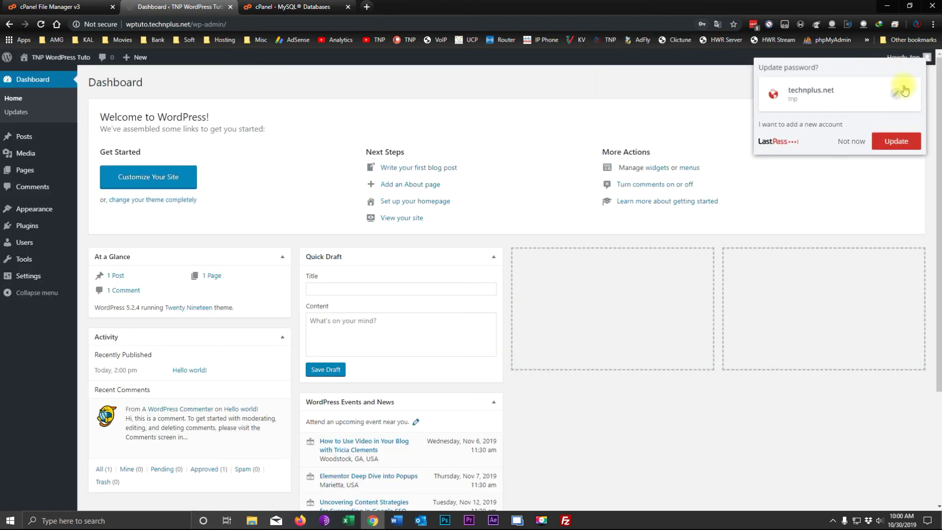
pyautogui.click(851, 141)
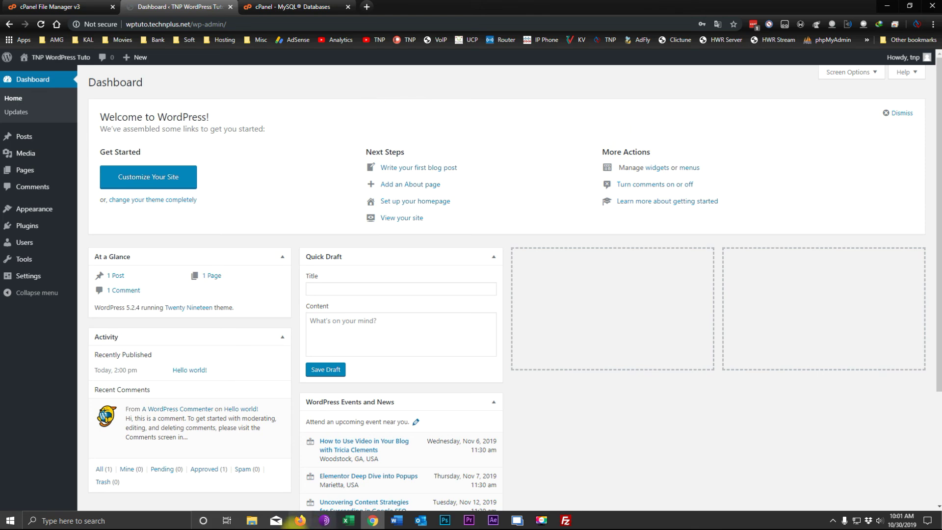
pyautogui.click(300, 521)
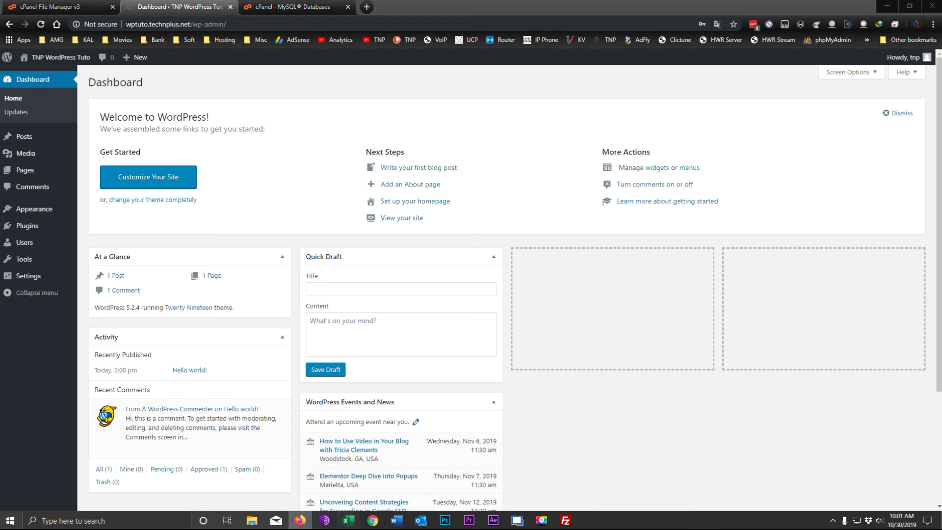
pyautogui.moveTo(787, 24); pyautogui.dragTo(447, 4)
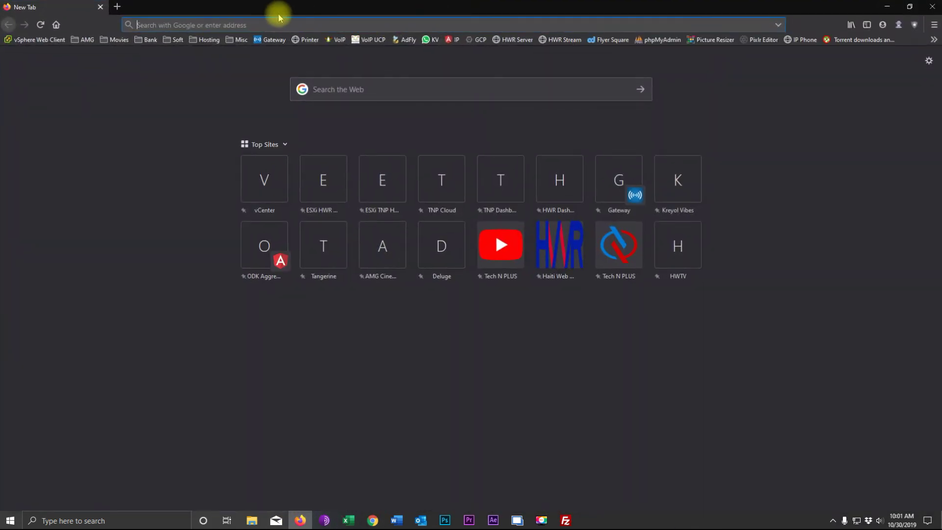
pyautogui.moveTo(341, 21); pyautogui.dragTo(343, 94)
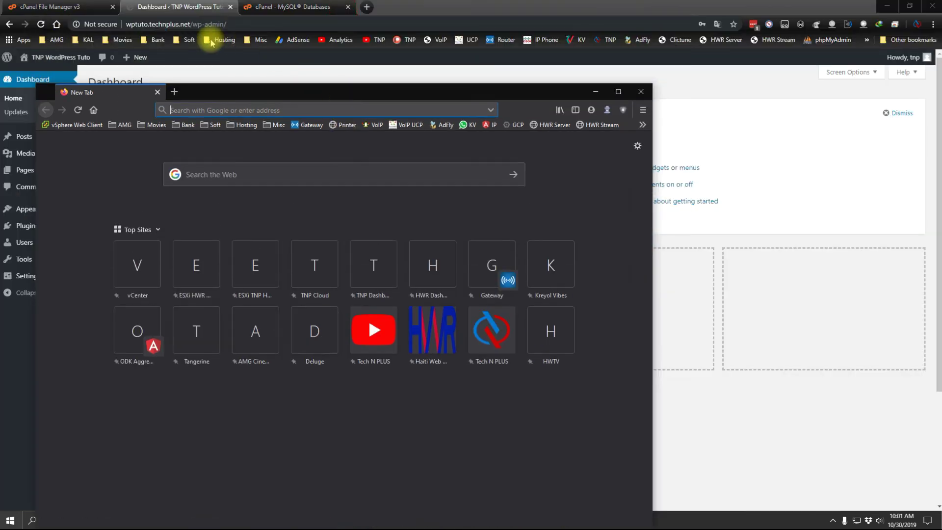
pyautogui.click(190, 24)
pyautogui.moveTo(189, 24); pyautogui.dragTo(127, 22)
pyautogui.press('super+c')
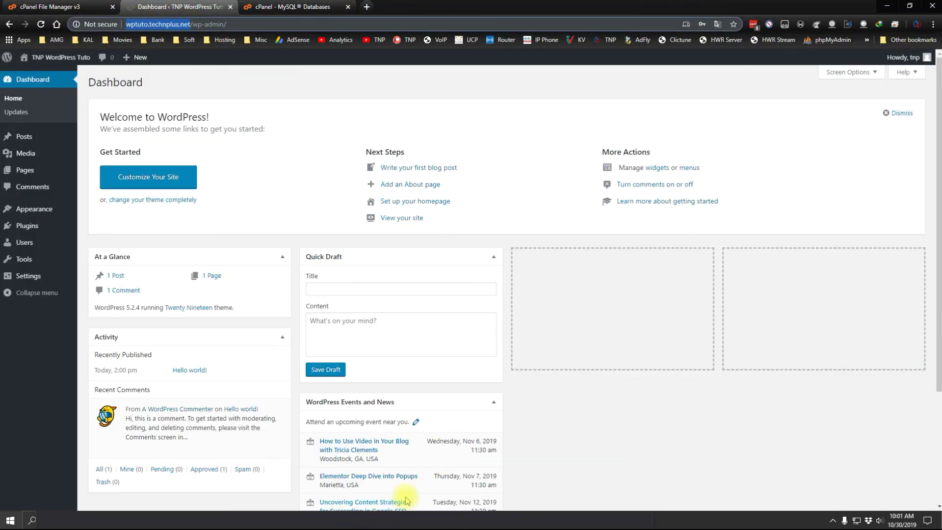
pyautogui.hotkey('alt', 'Tab')
pyautogui.doubleClick(231, 91)
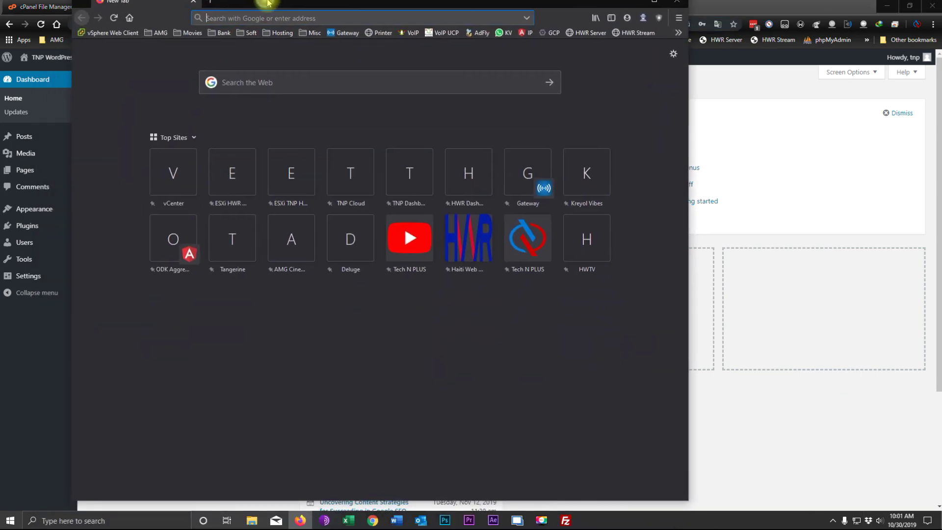
pyautogui.rightClick(240, 24)
pyautogui.click(271, 76)
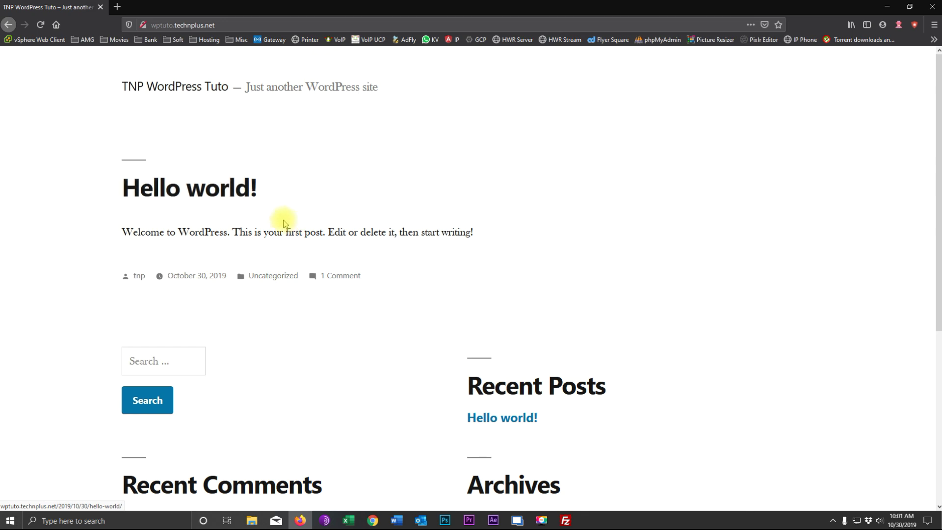
pyautogui.scroll(-5, 282, 221)
pyautogui.scroll(5, 477, 269)
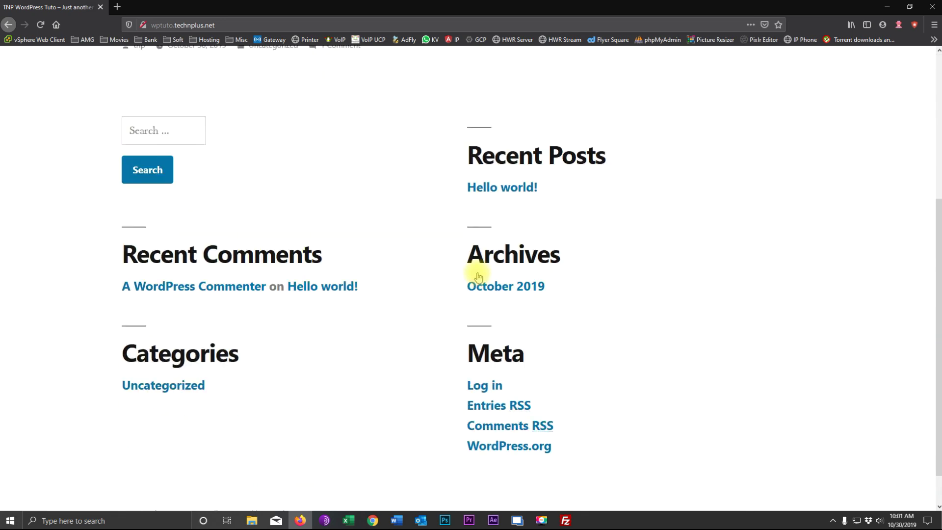
pyautogui.click(887, 7)
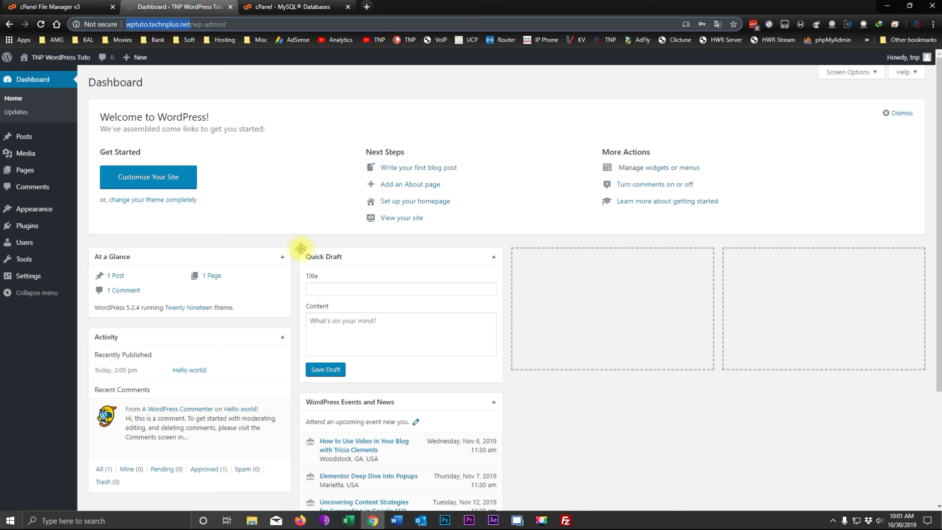
# Open Appearance > Themes, showing Twenty Nineteen active beside Twenty Seventeen and Twenty Sixteen.
pyautogui.moveTo(34, 207)
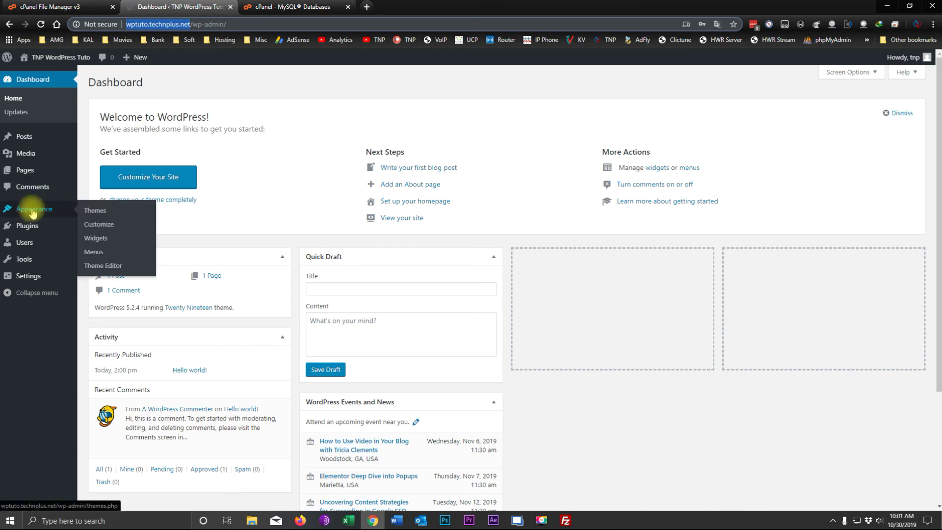
pyautogui.click(91, 211)
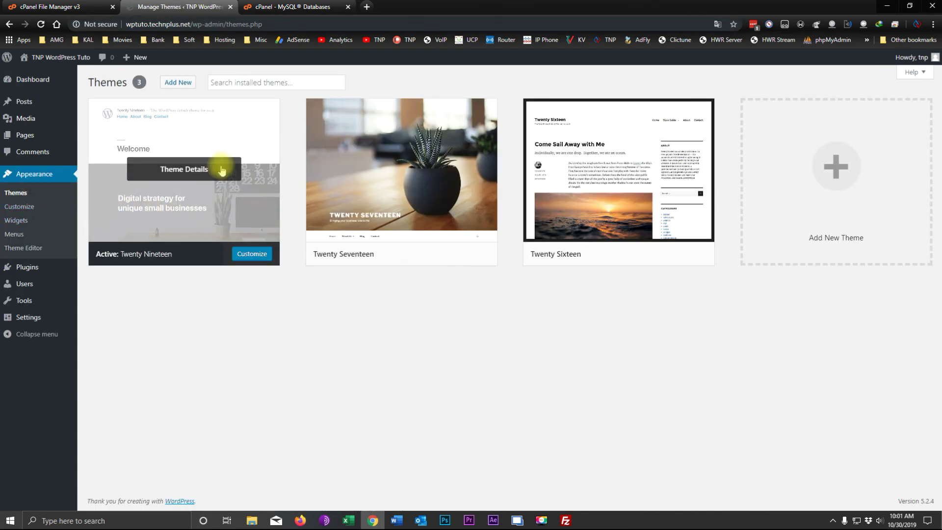